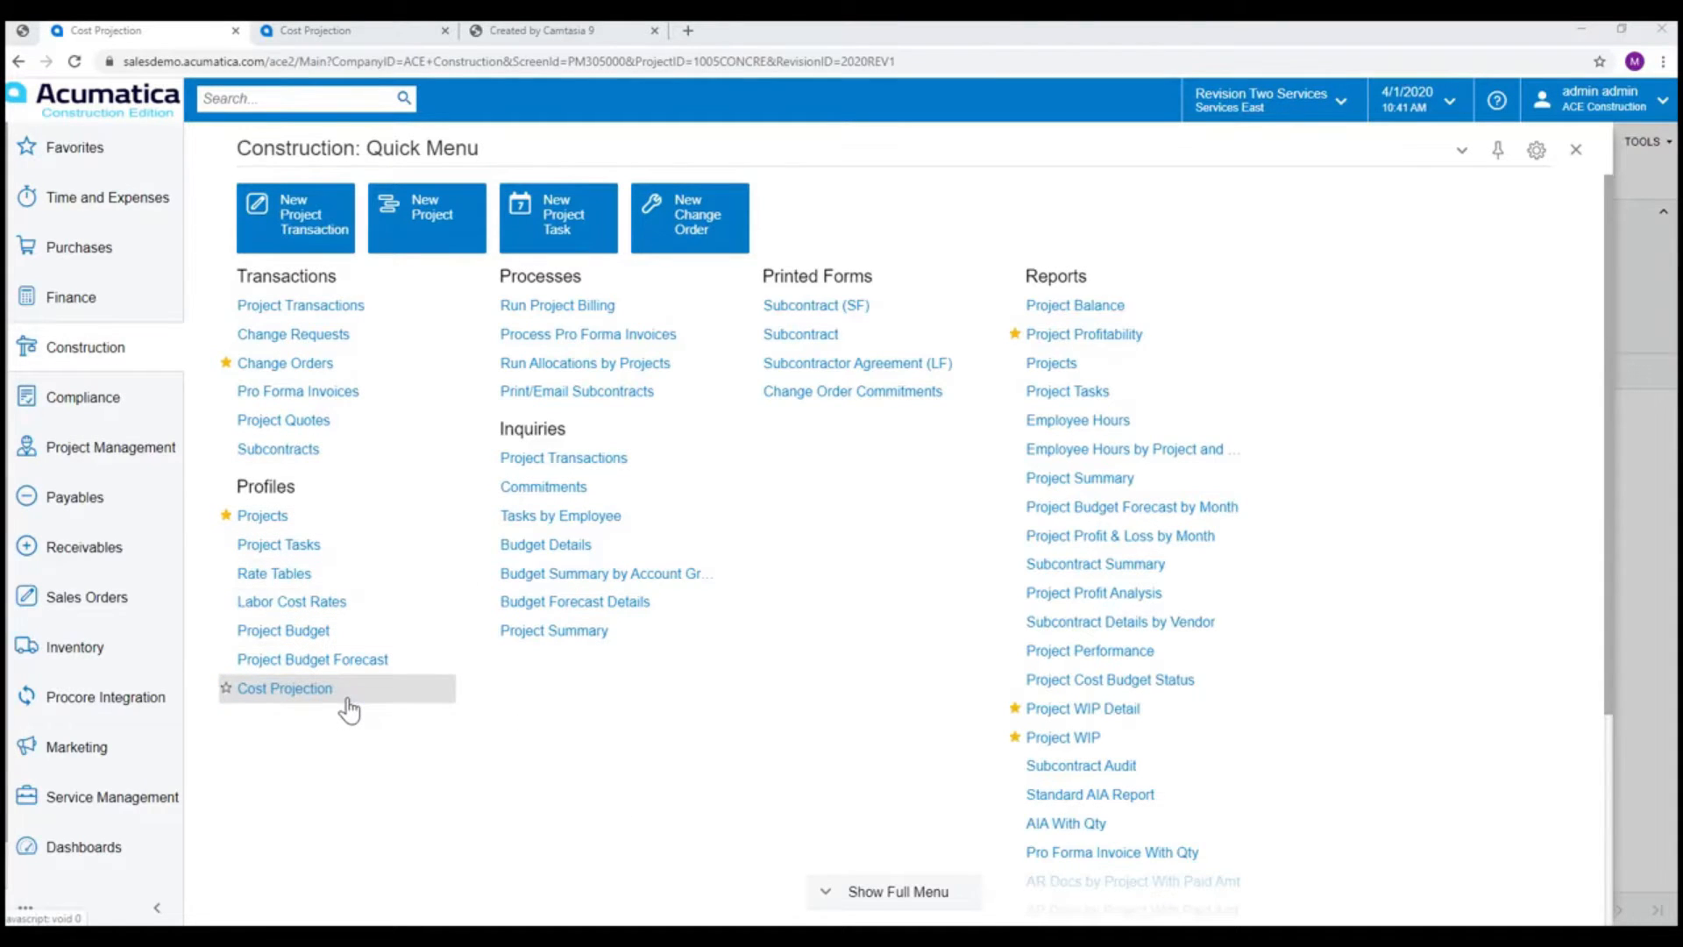
Open the Cost Projection screen and review the budget lines available for selection, closing the list without adding any.
click(313, 696)
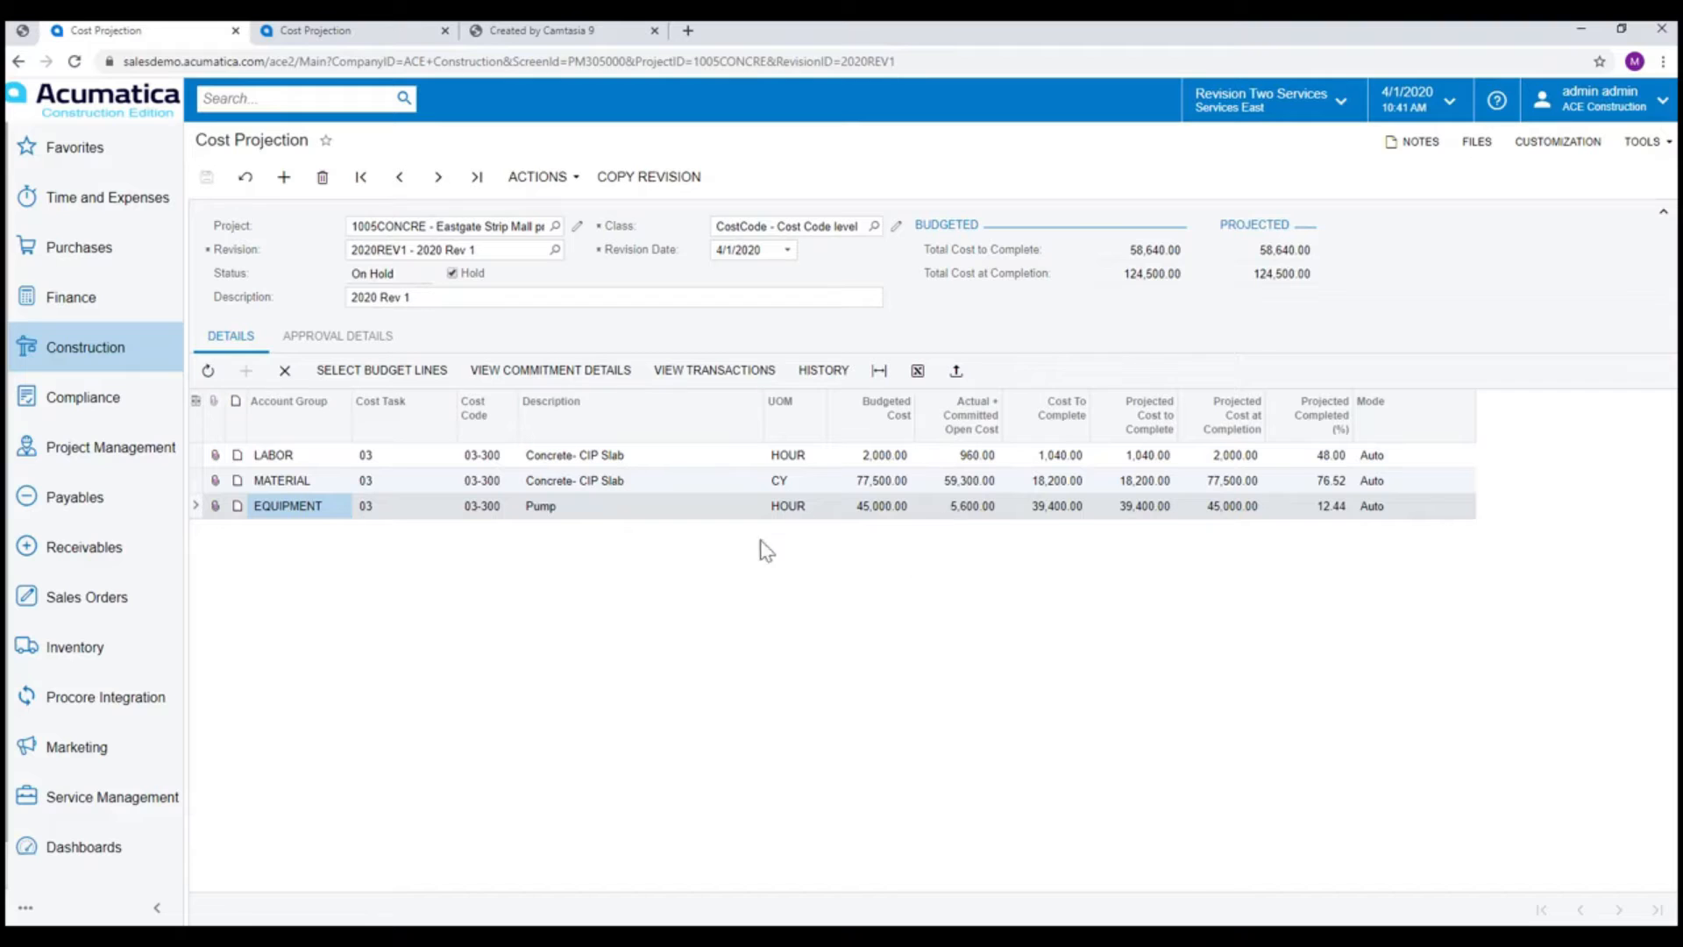
click(682, 367)
click(379, 369)
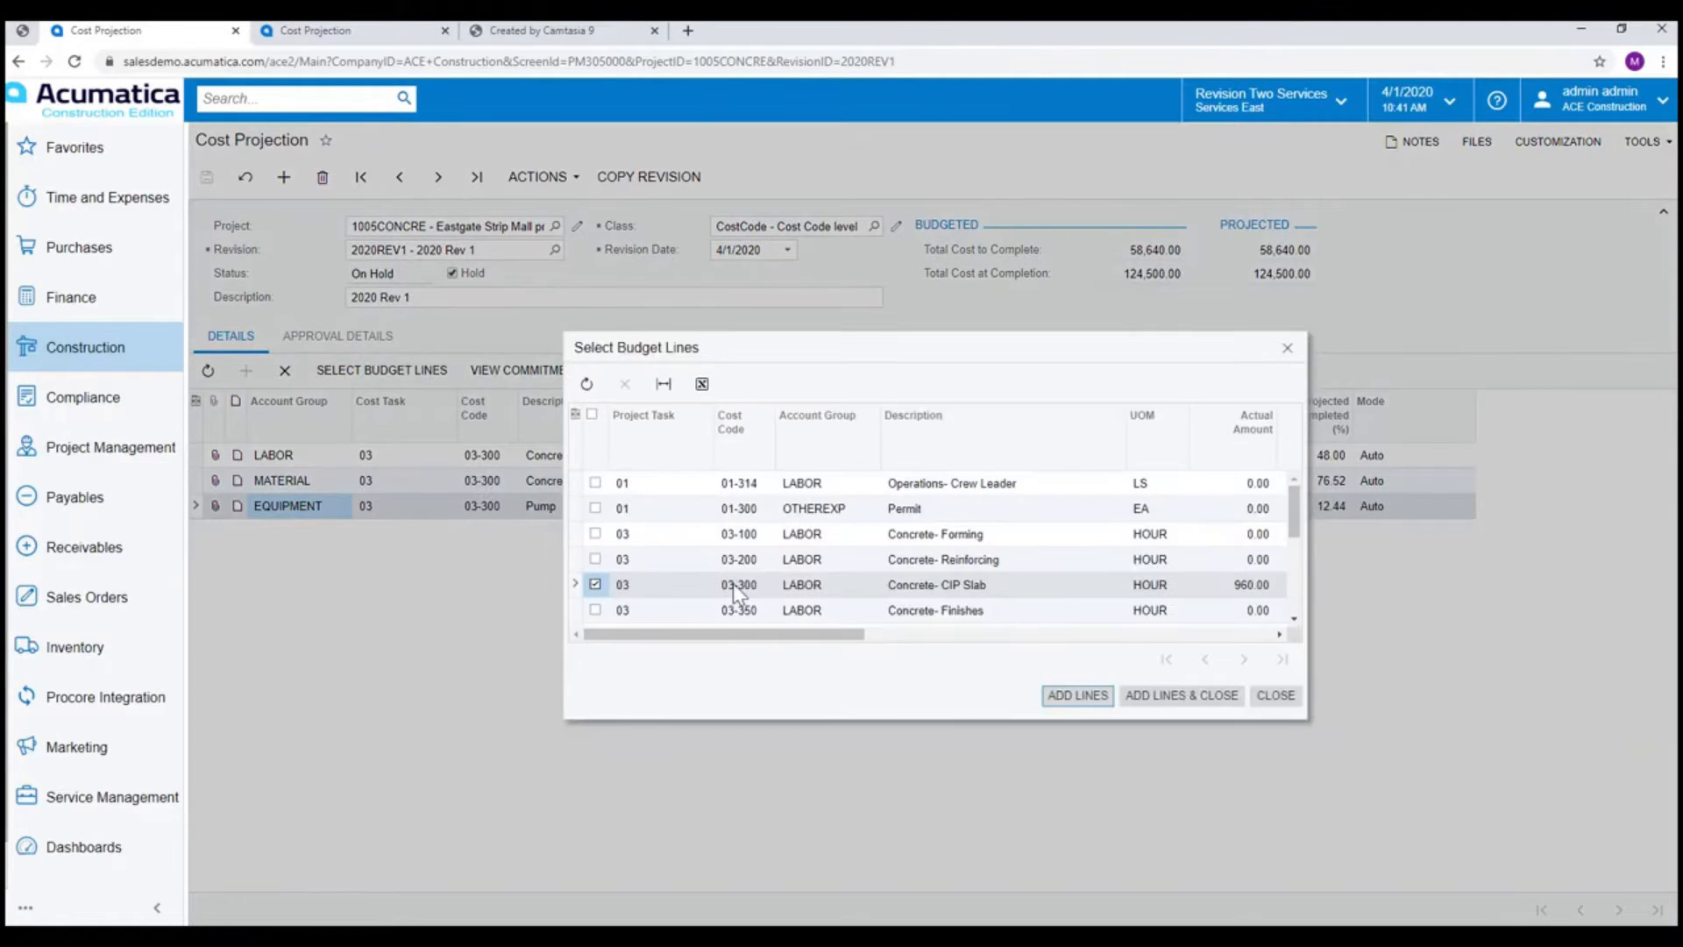
scroll(772, 535, down, 1)
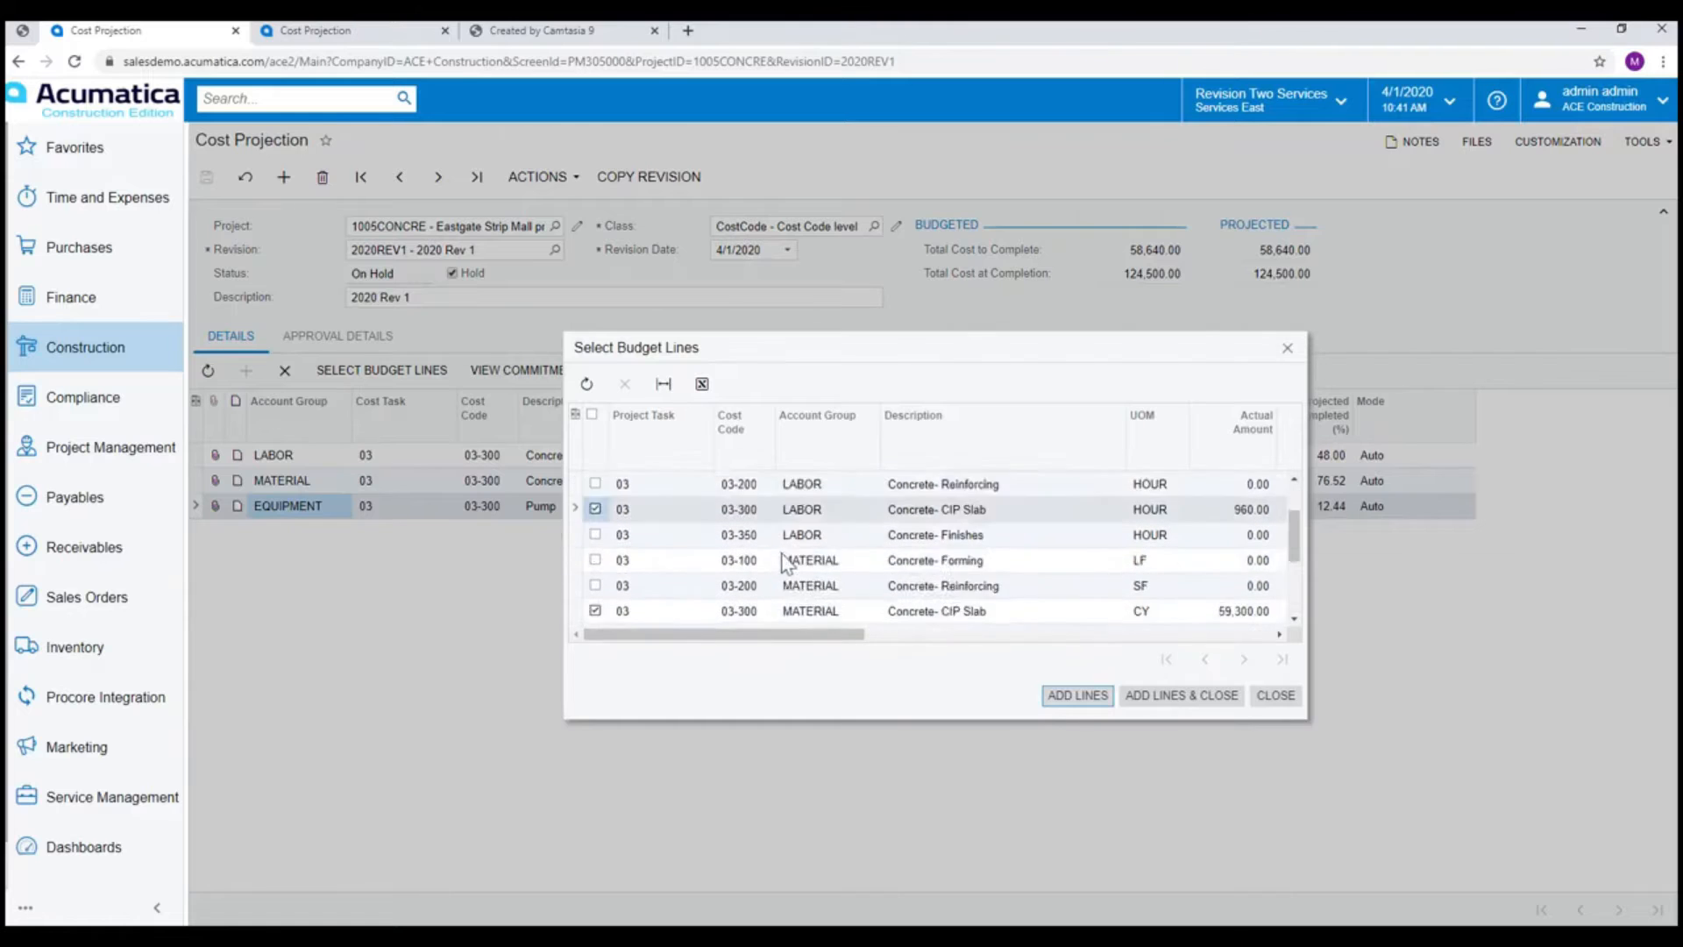
scroll(787, 561, up, 1)
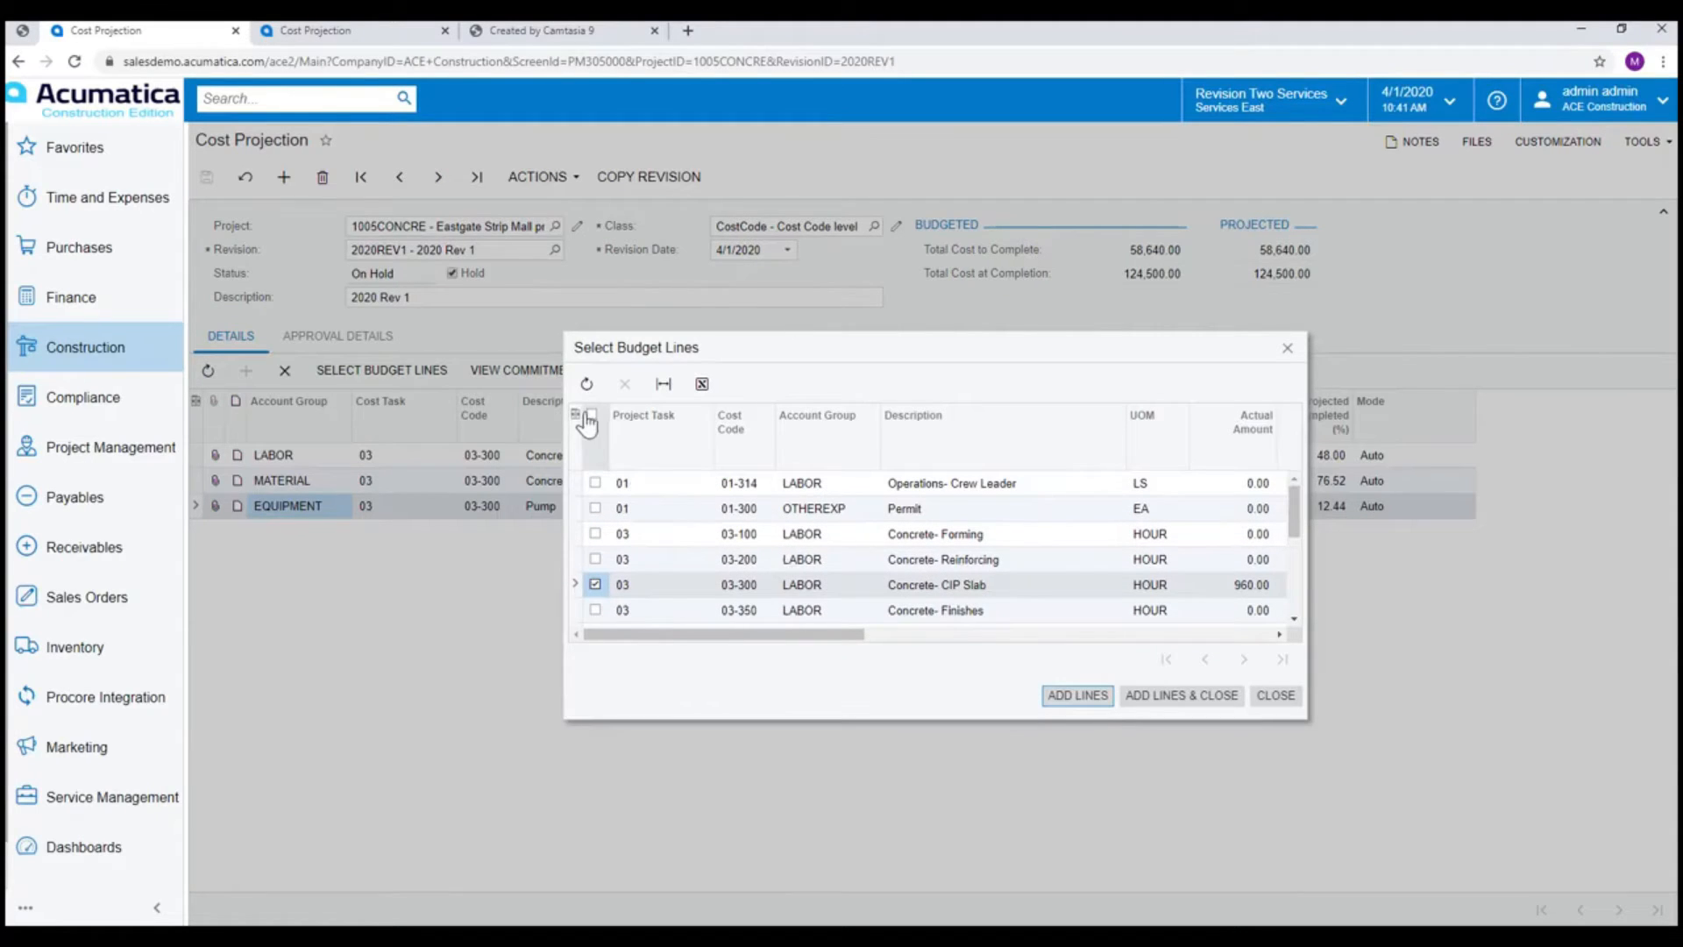
click(838, 461)
click(962, 752)
click(1276, 697)
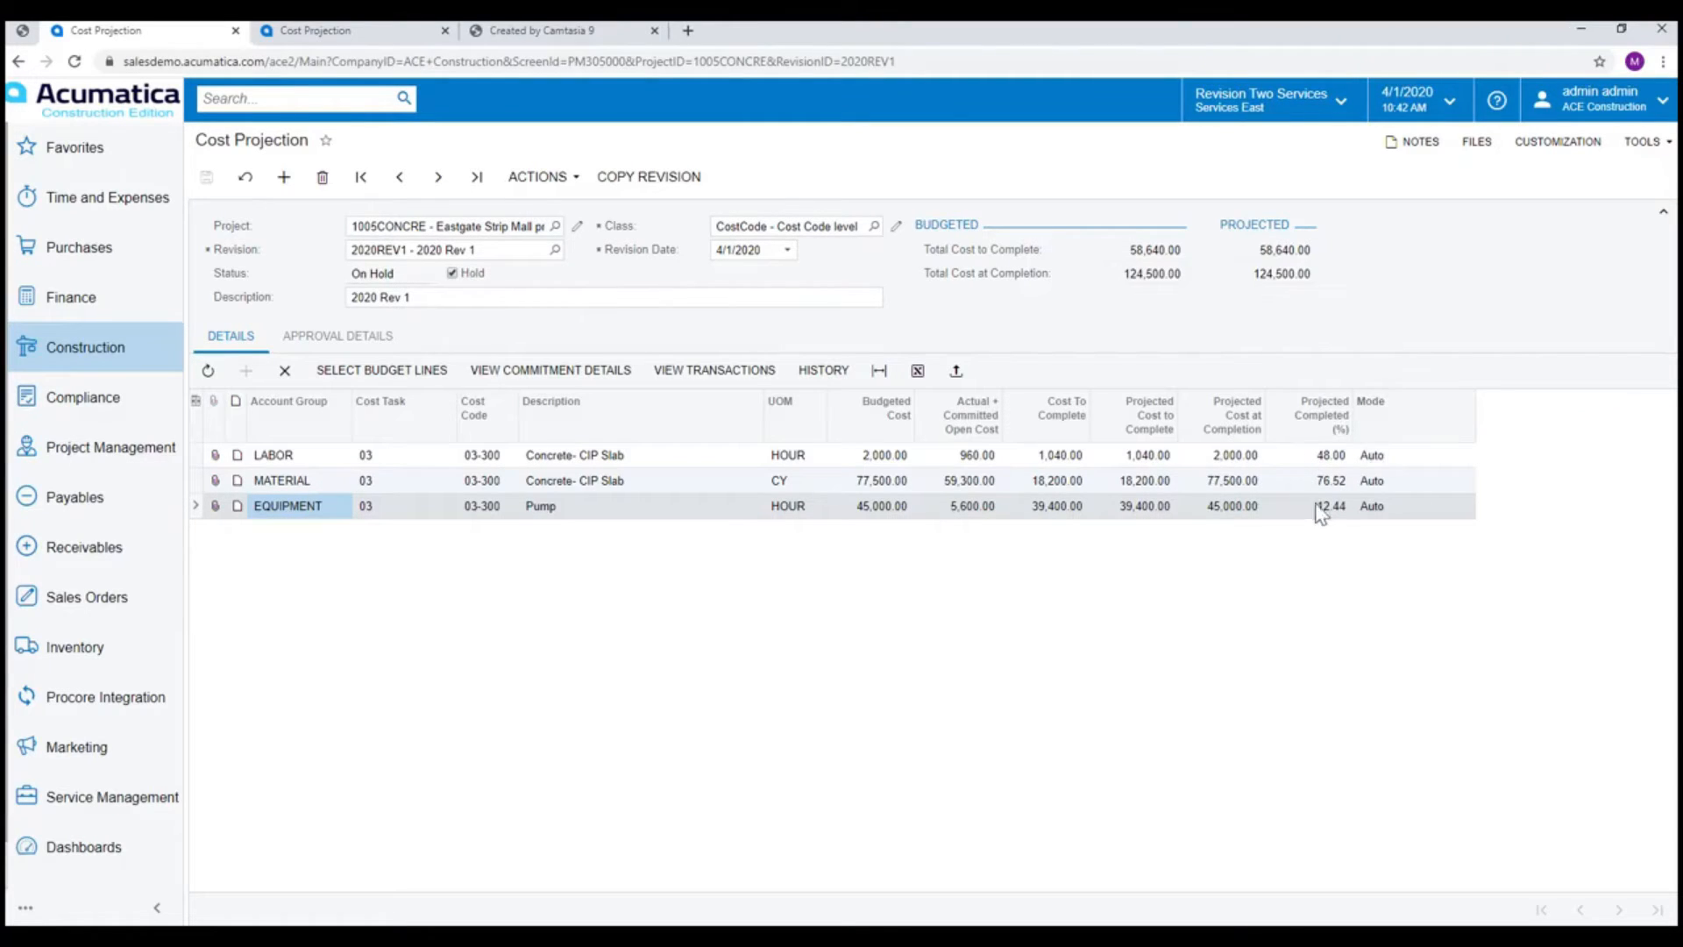
click(1134, 480)
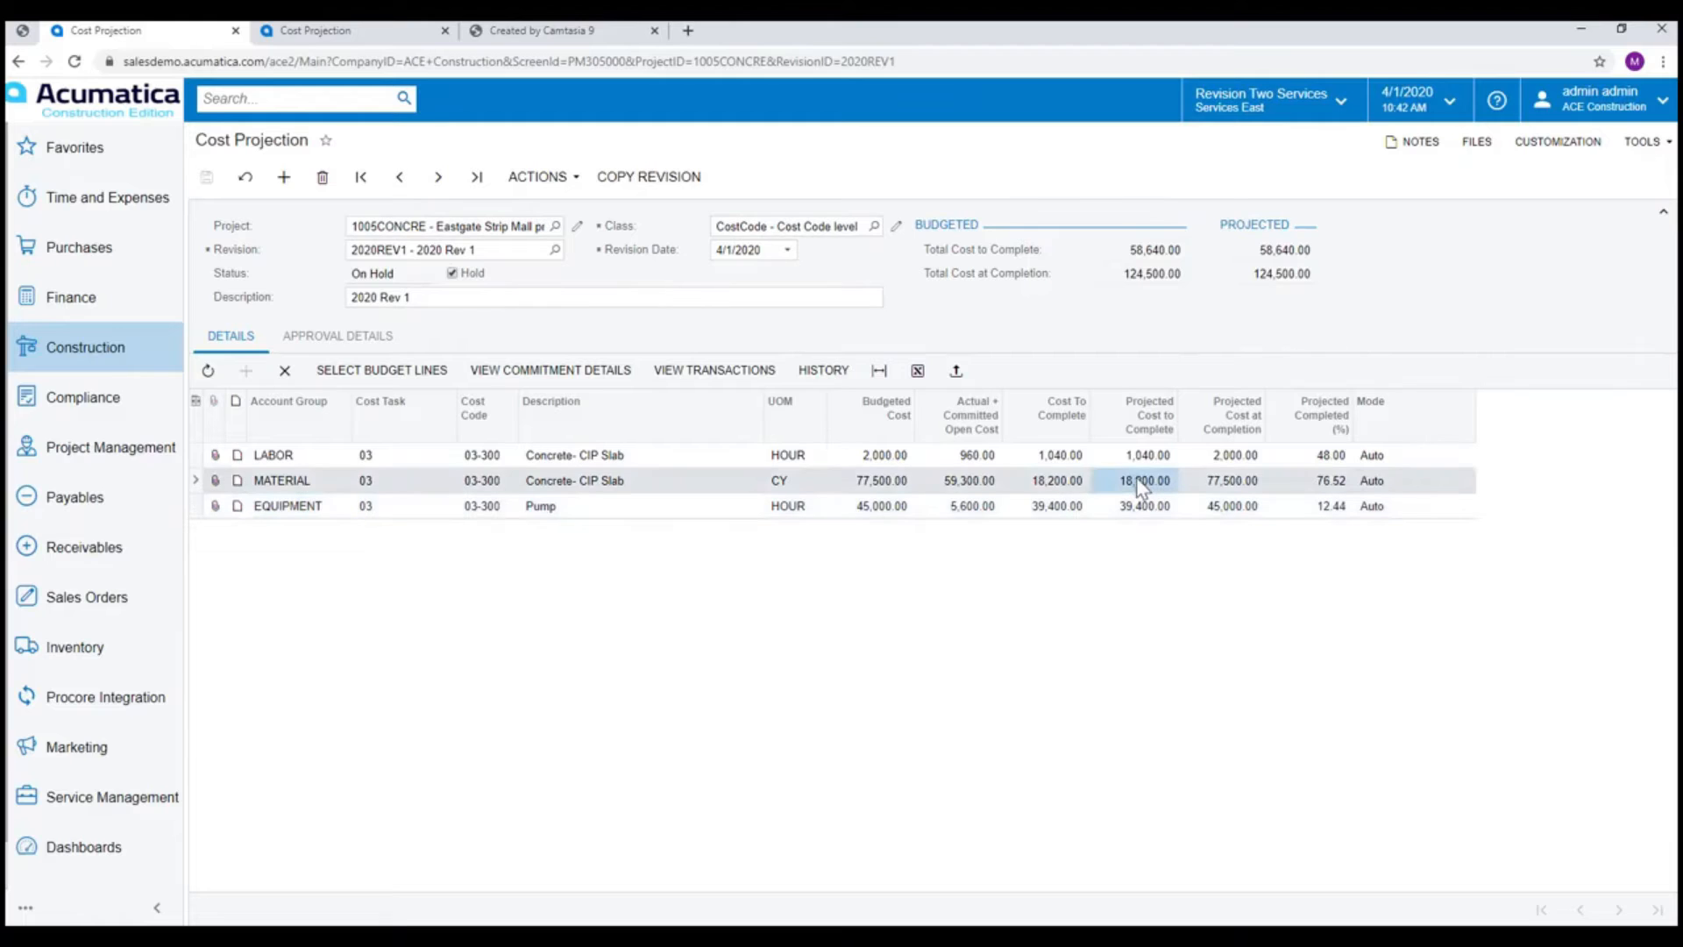
click(1138, 482)
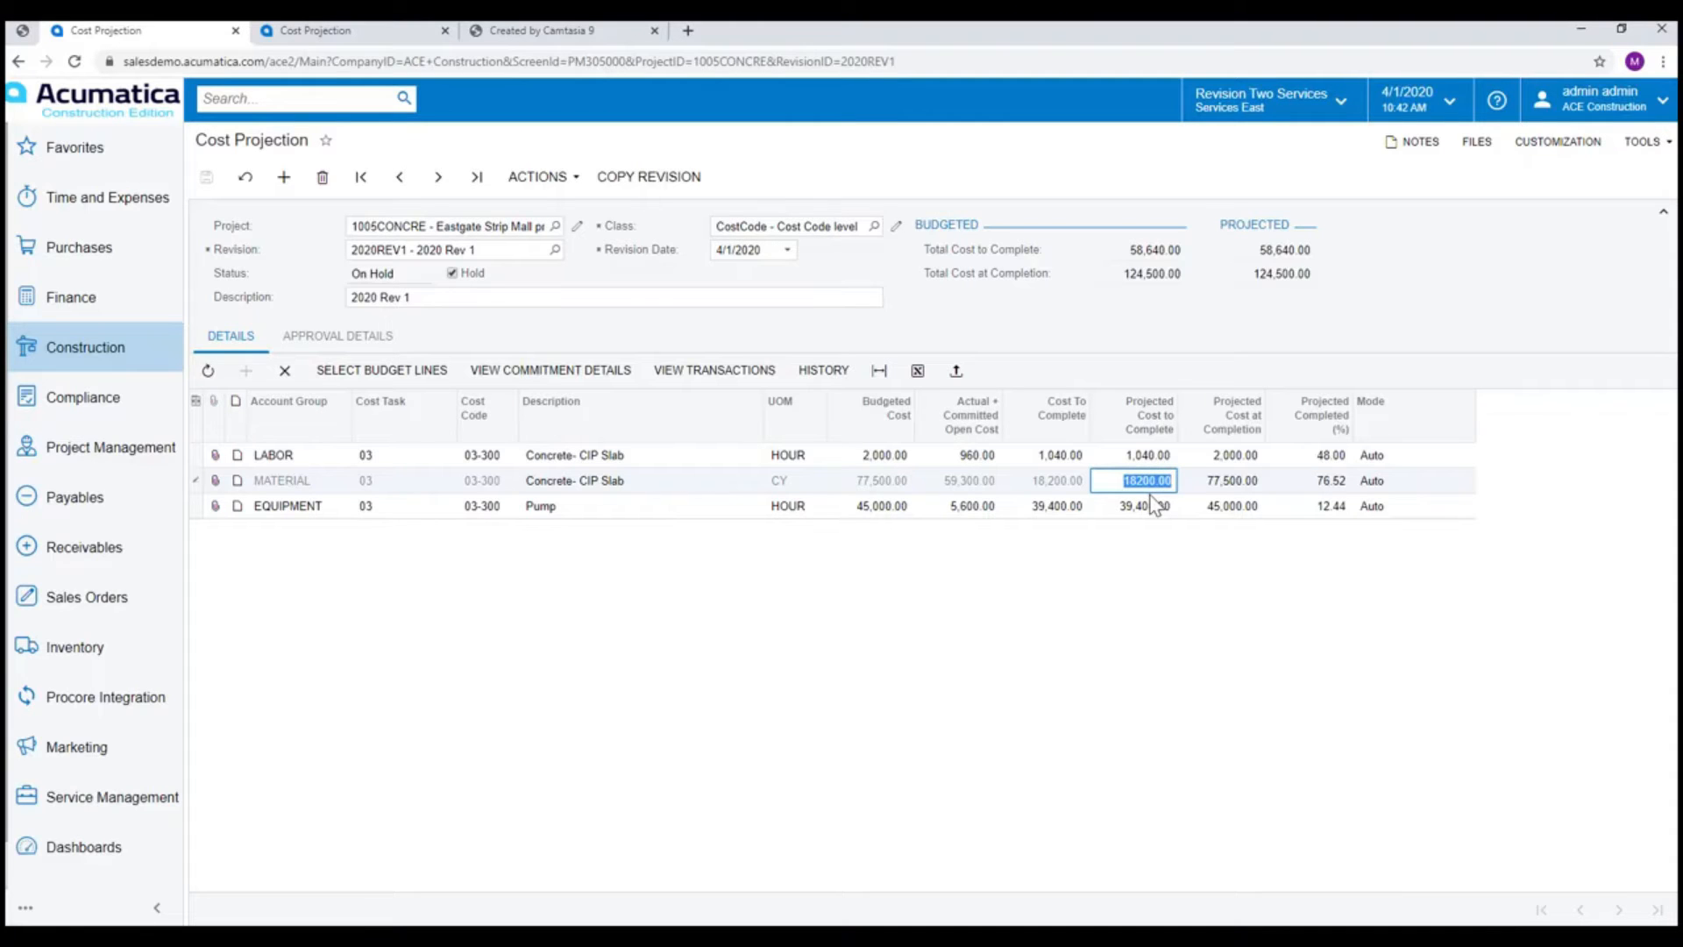
click(1242, 482)
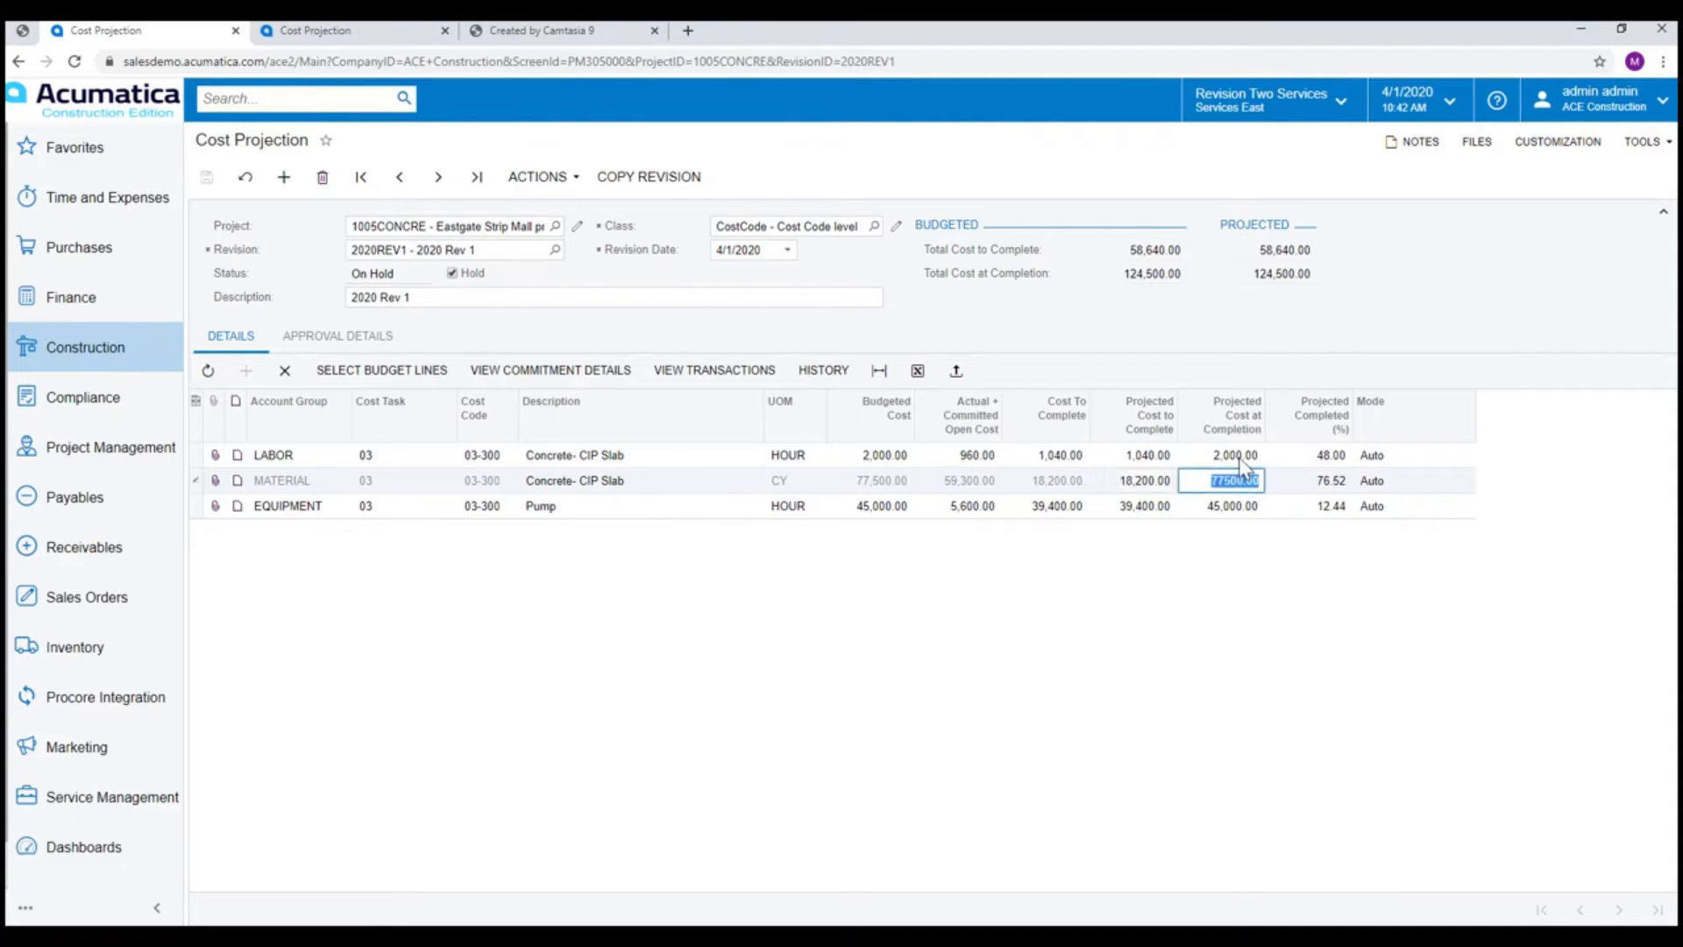
click(1241, 456)
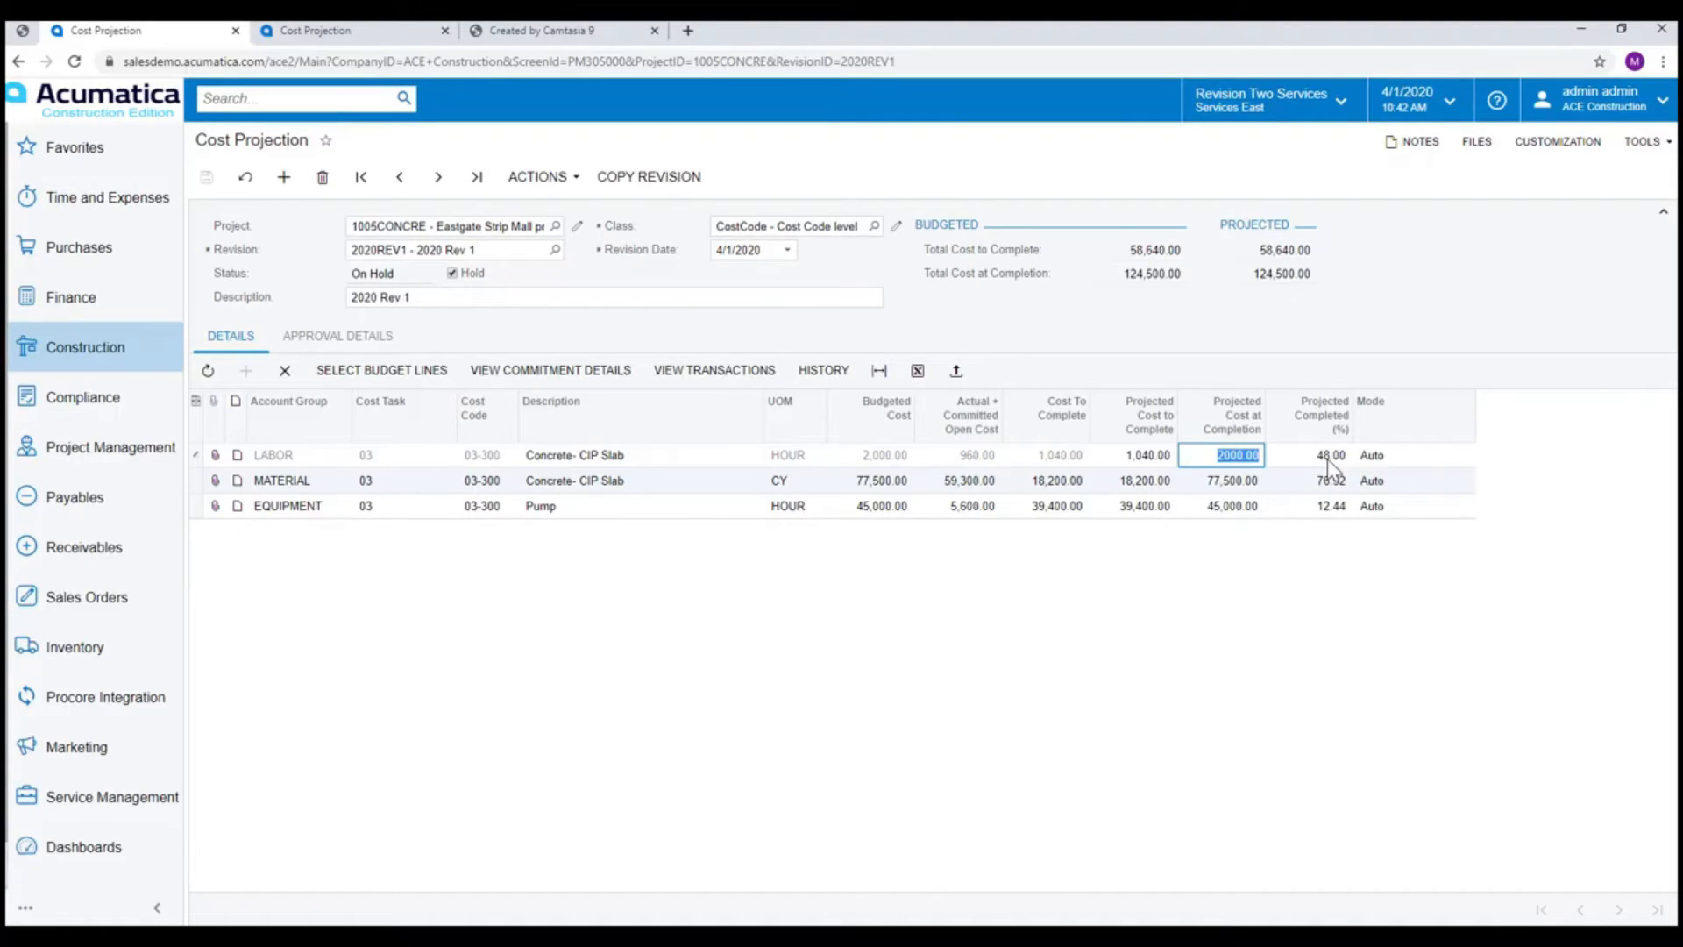
click(1338, 574)
Set the projected completed percentage to 50 for the LABOR line and 20 for the EQUIPMENT line.
click(1328, 457)
text(50)
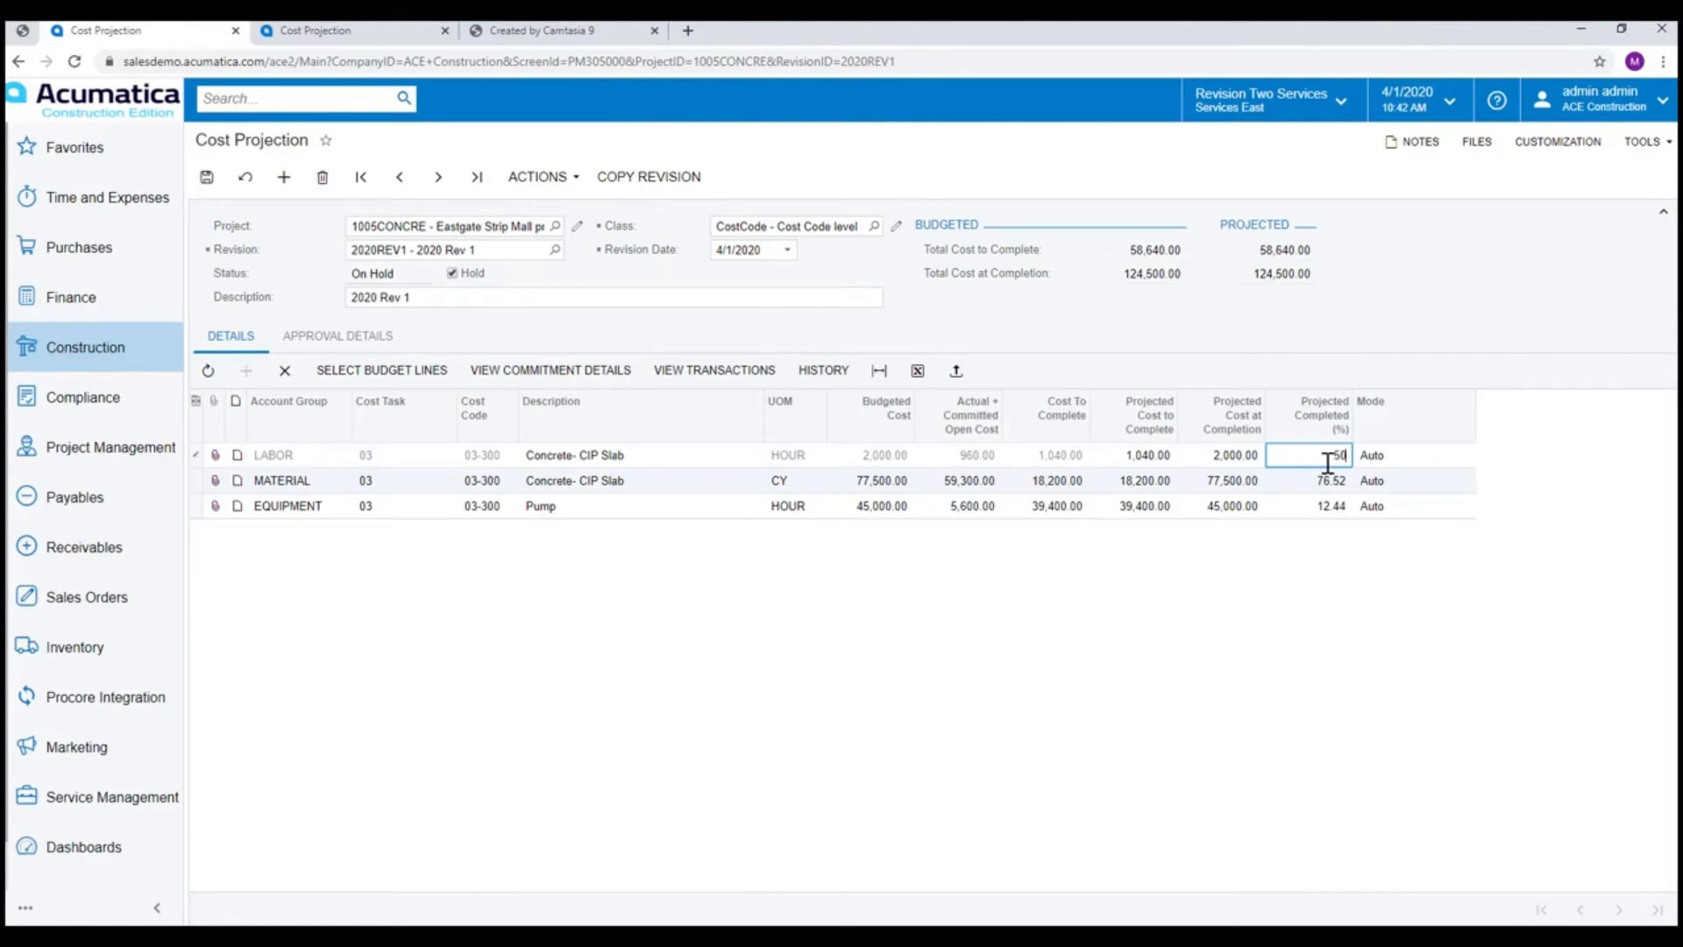
key(Tab)
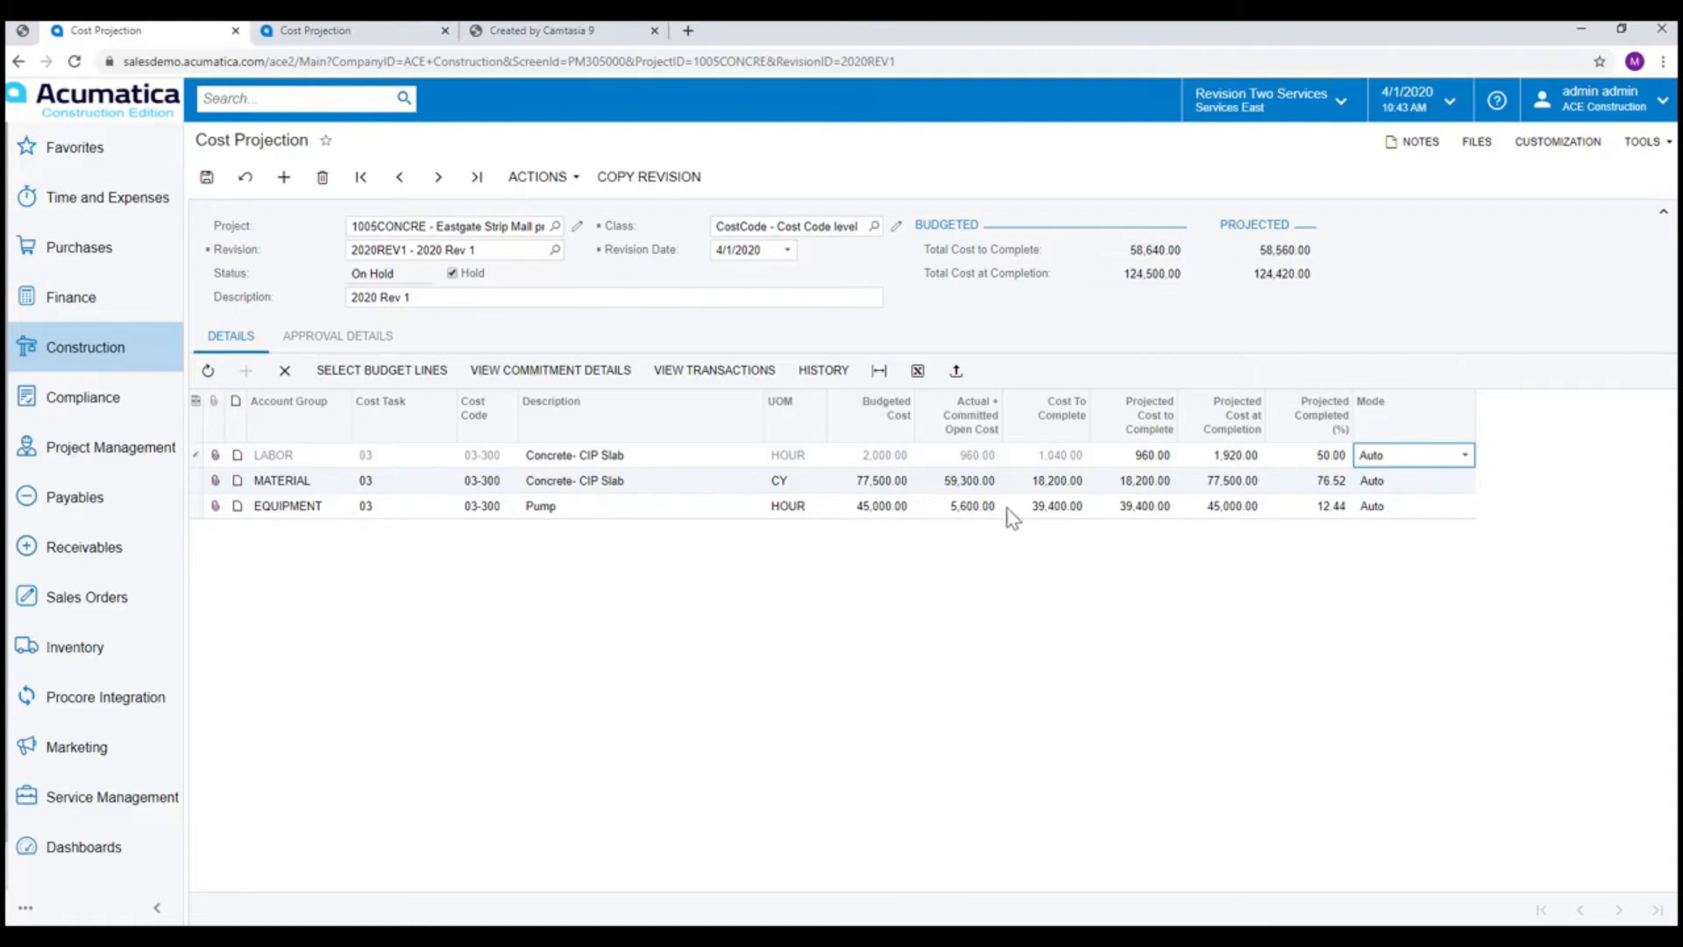
click(1328, 512)
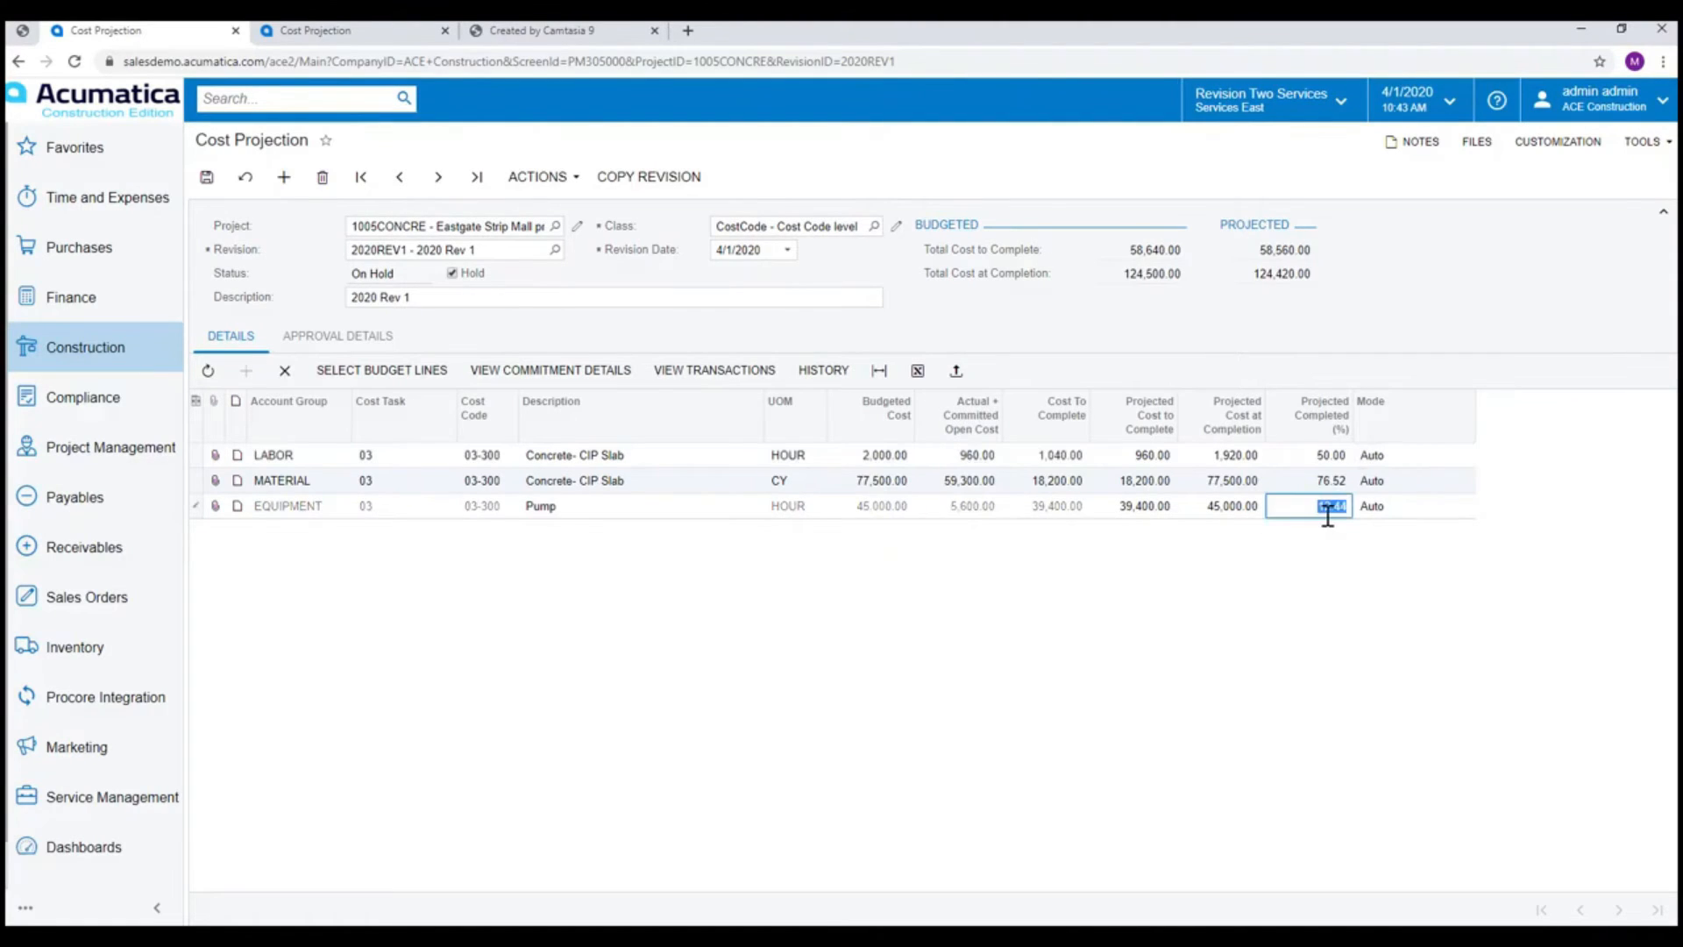
text(20)
key(Tab)
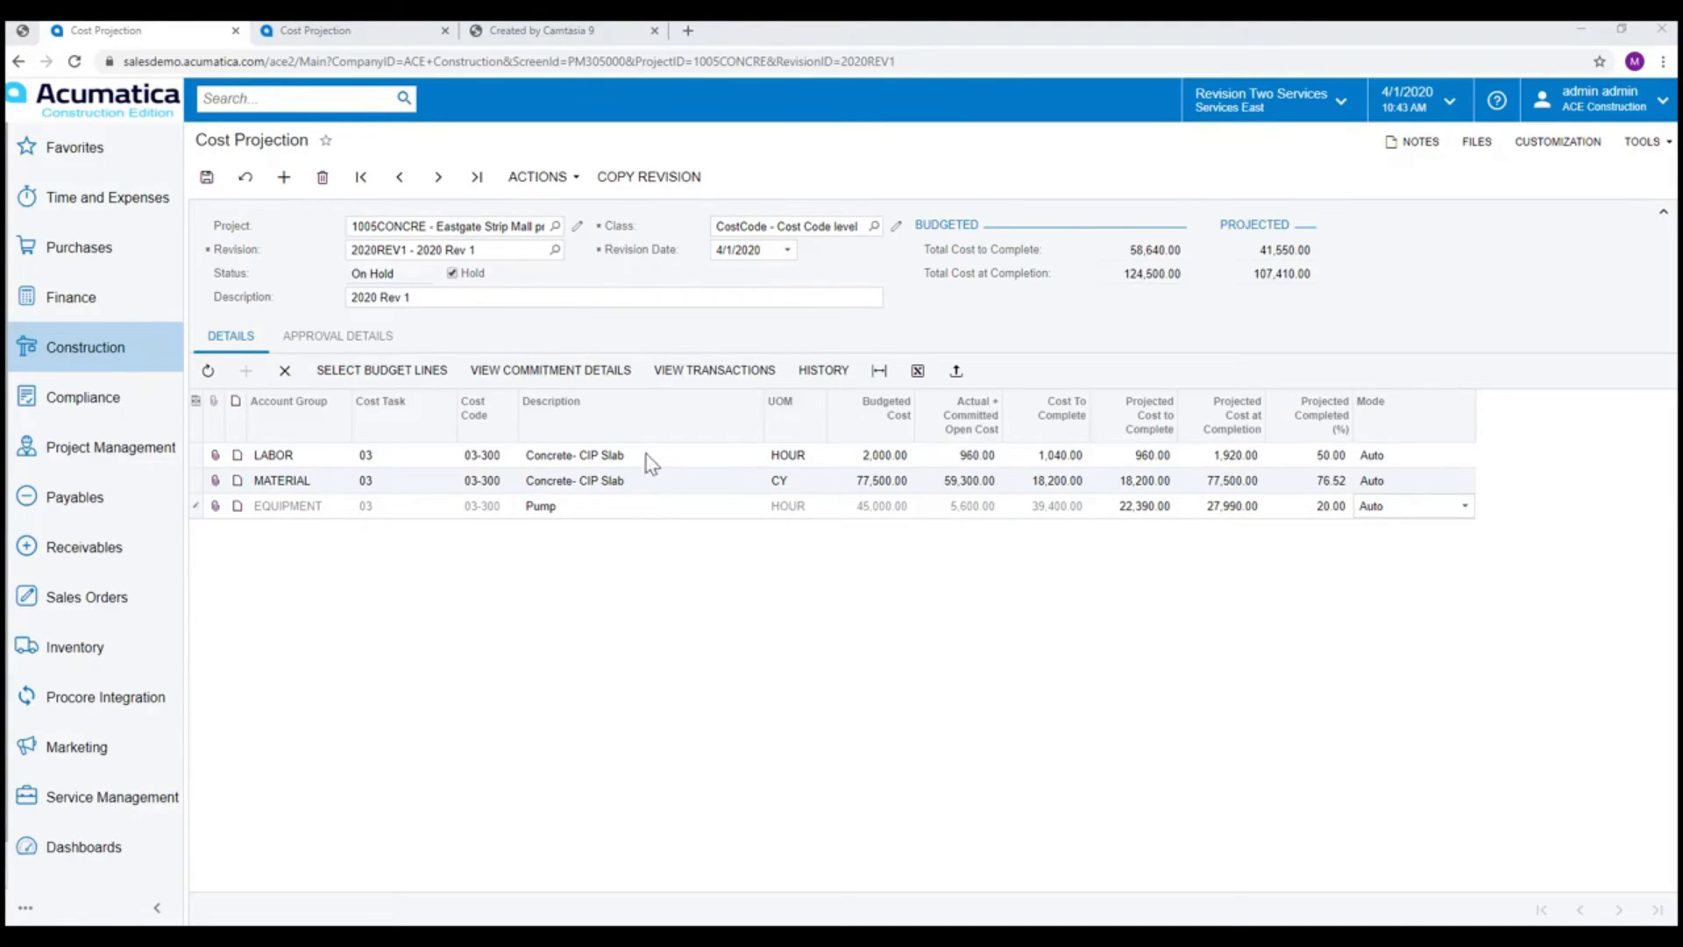
Take the 2020REV1 cost projection revision off hold and release it.
click(550, 382)
click(463, 275)
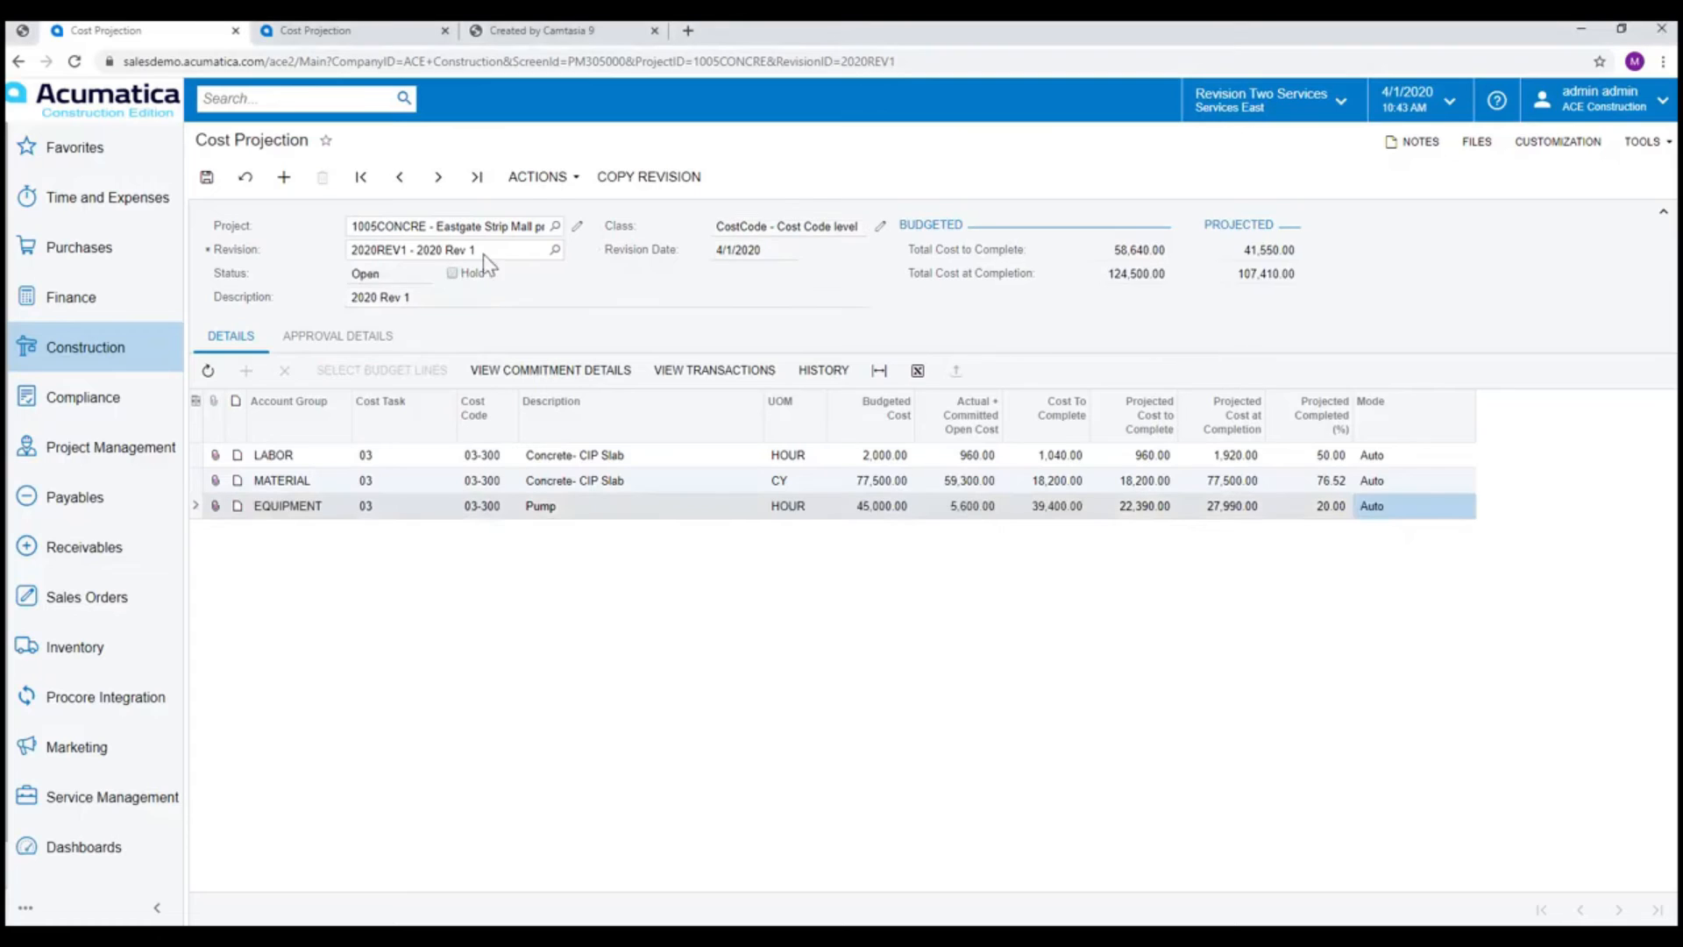
click(566, 180)
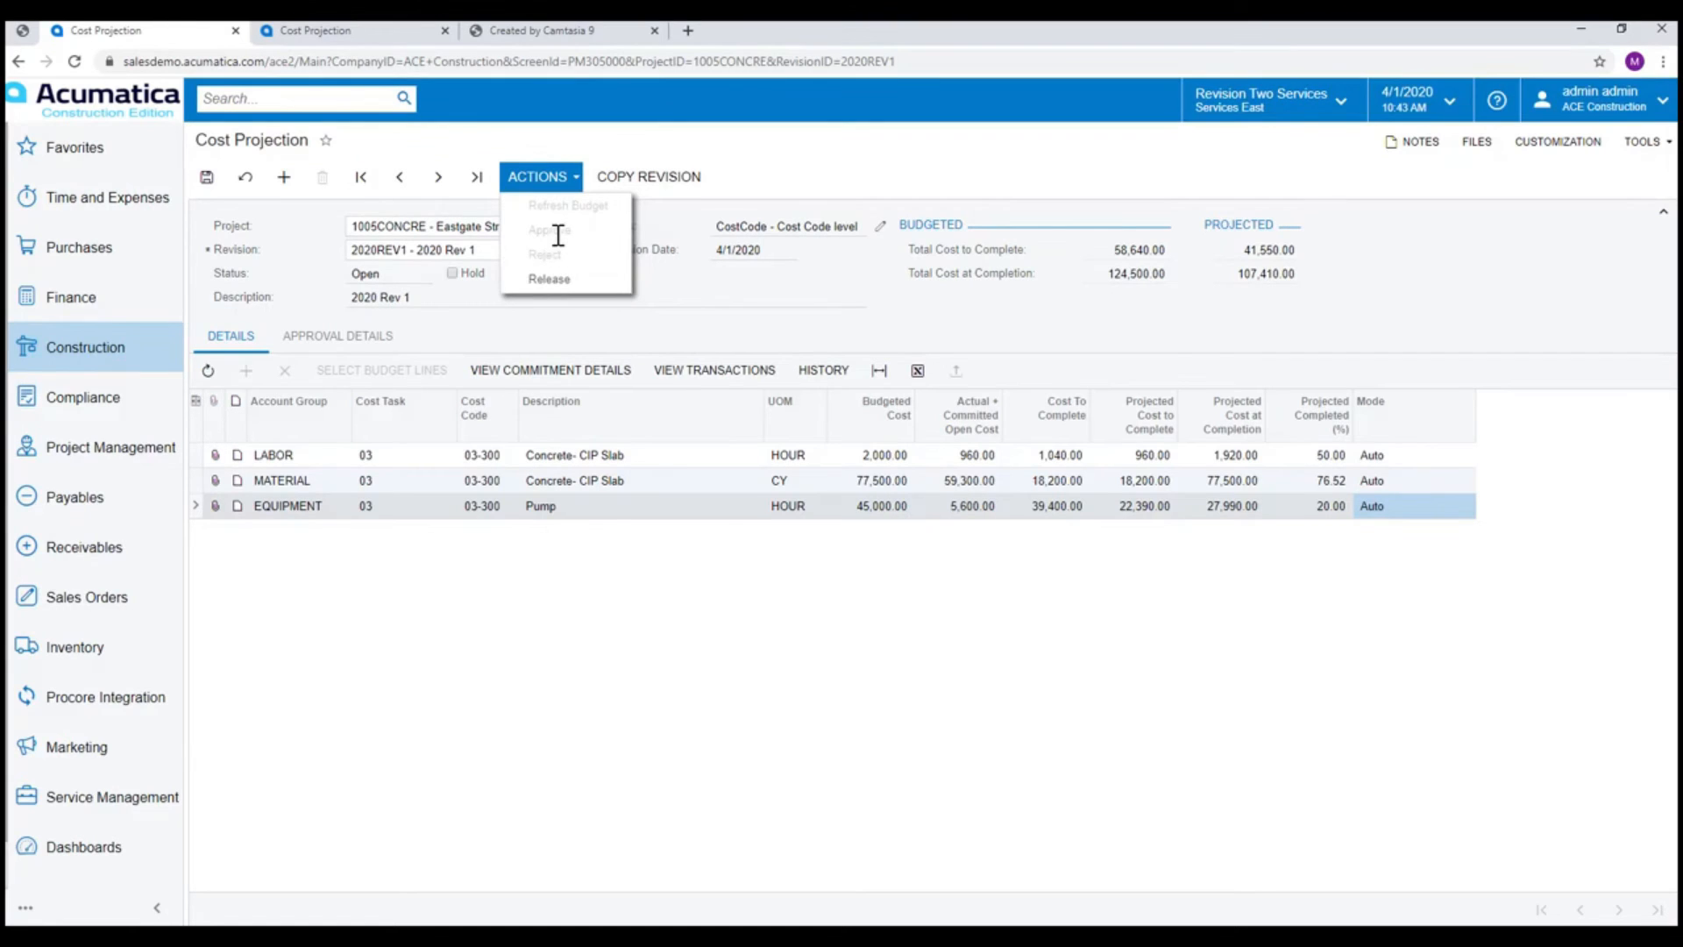
click(566, 281)
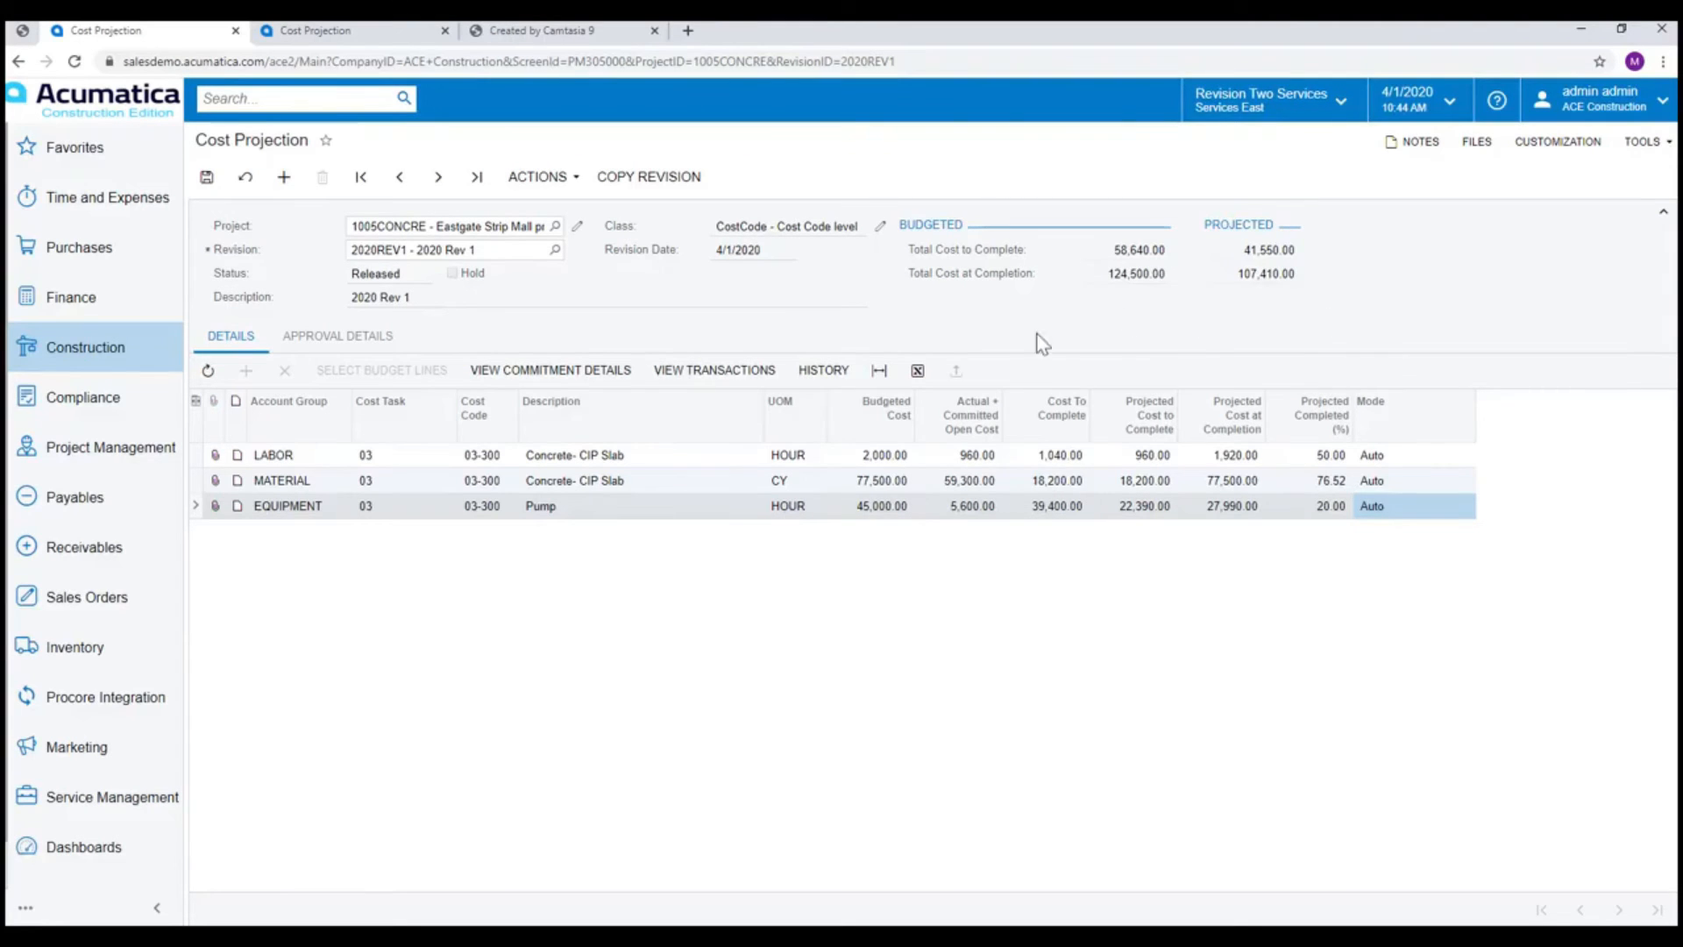
Run the Construction Bonding Report for project 1005CONCRE with the Use Cost Projections option enabled.
click(106, 360)
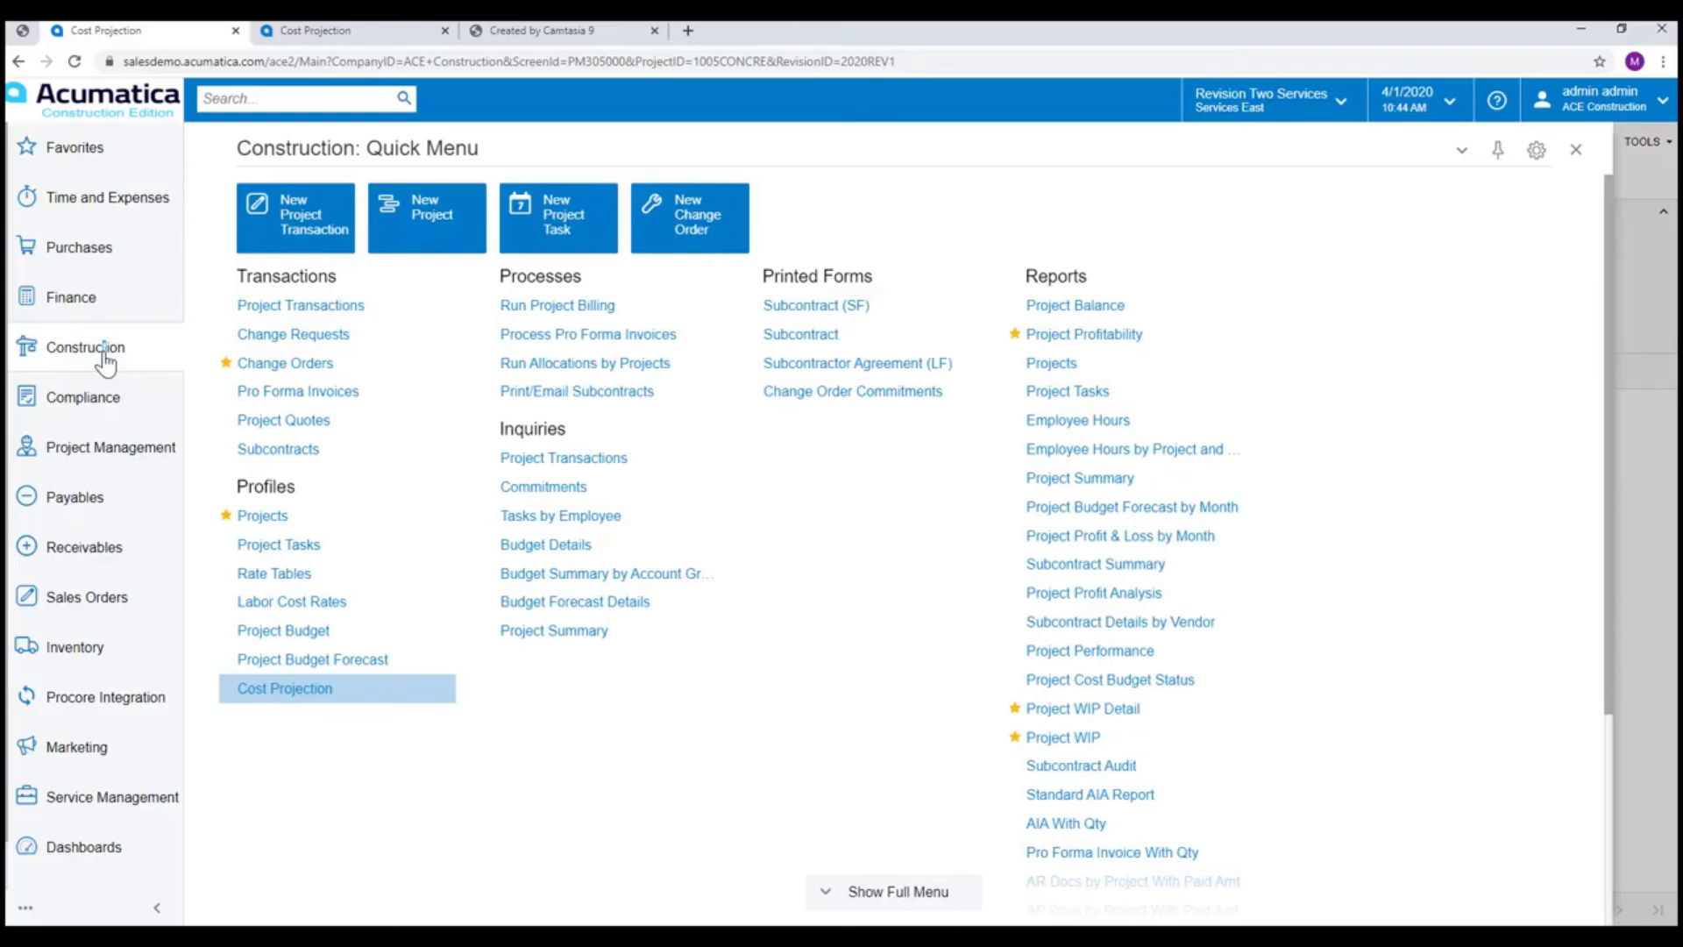
scroll(1146, 526, down, 3)
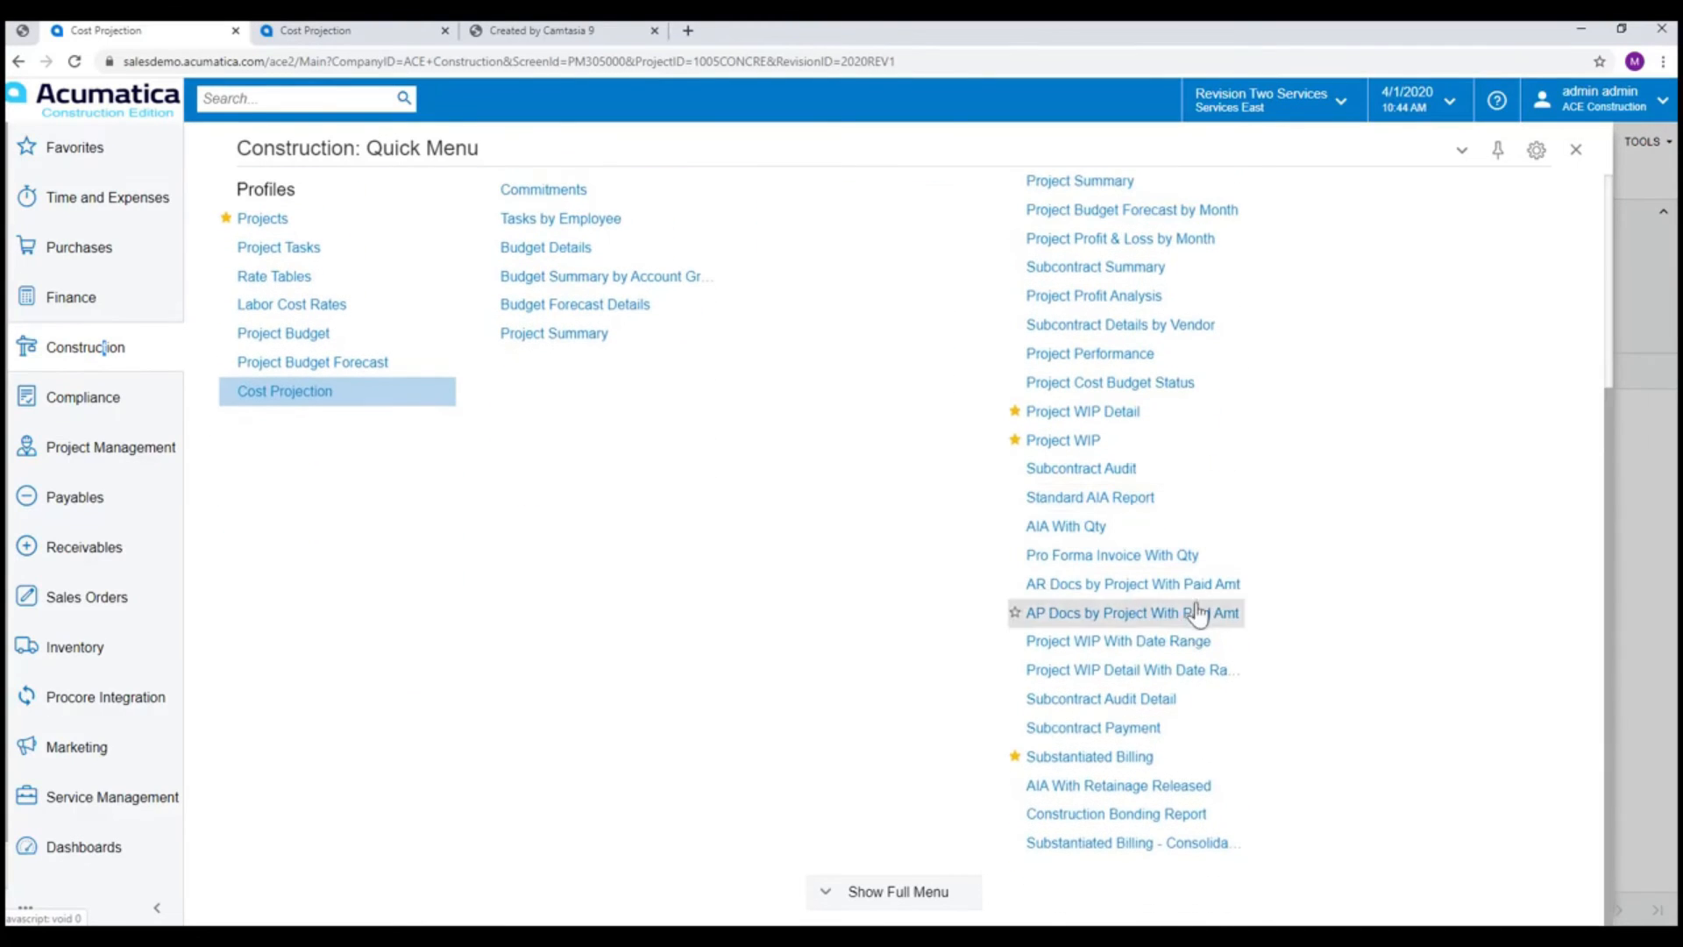
click(1177, 814)
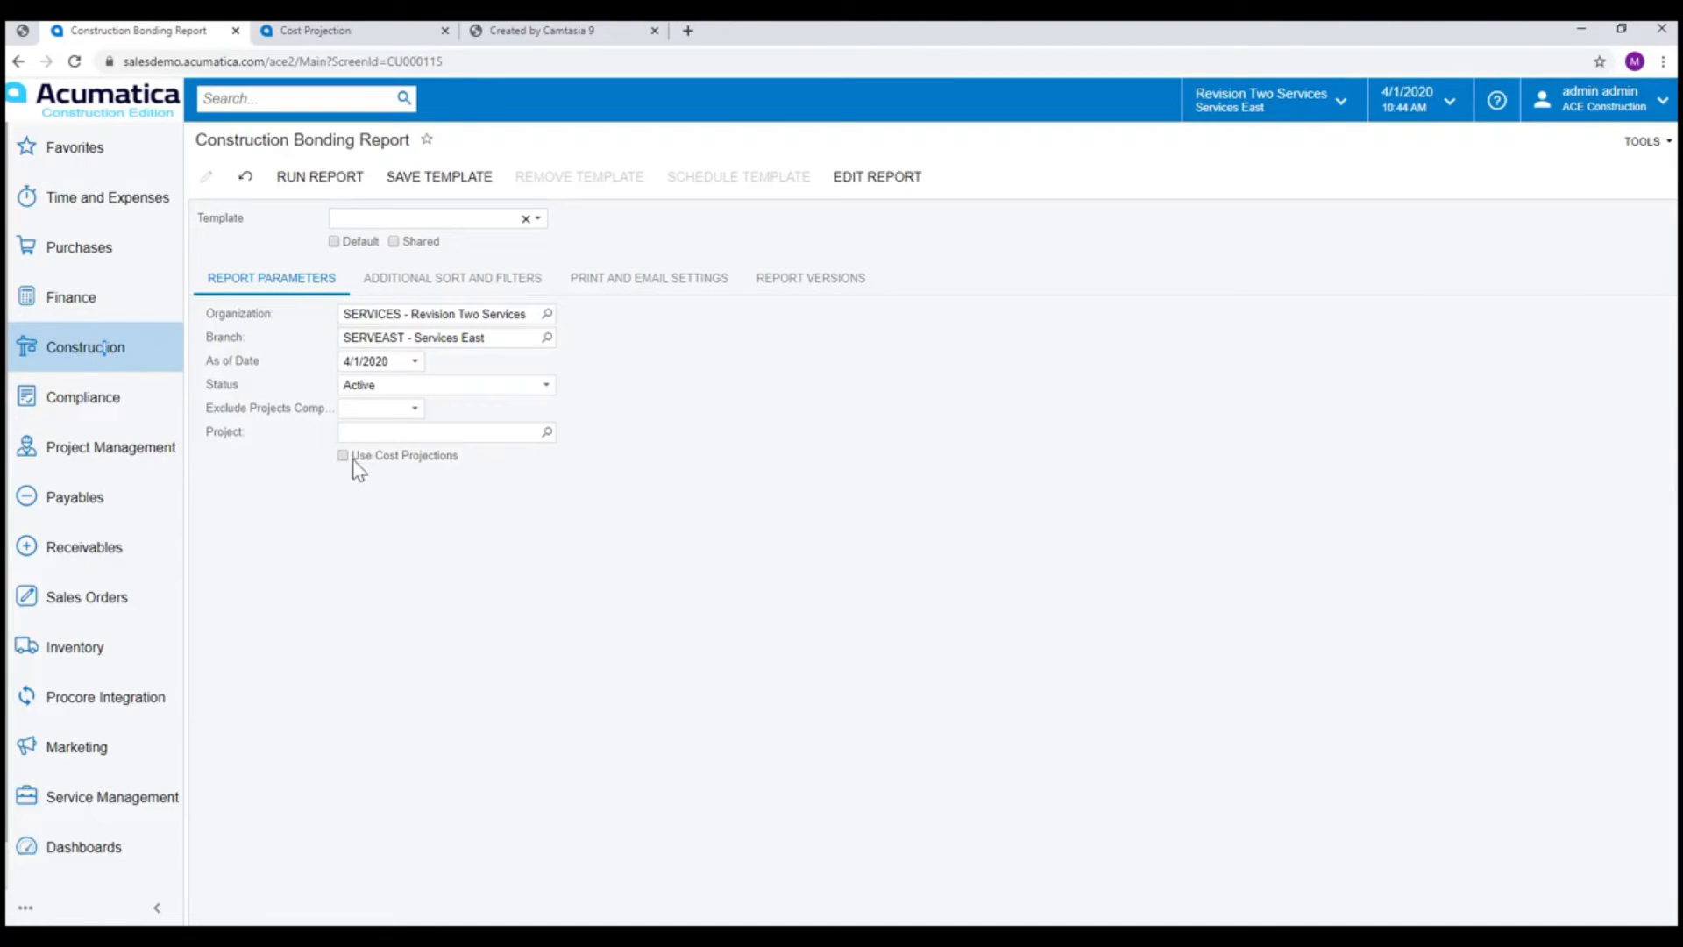
click(547, 432)
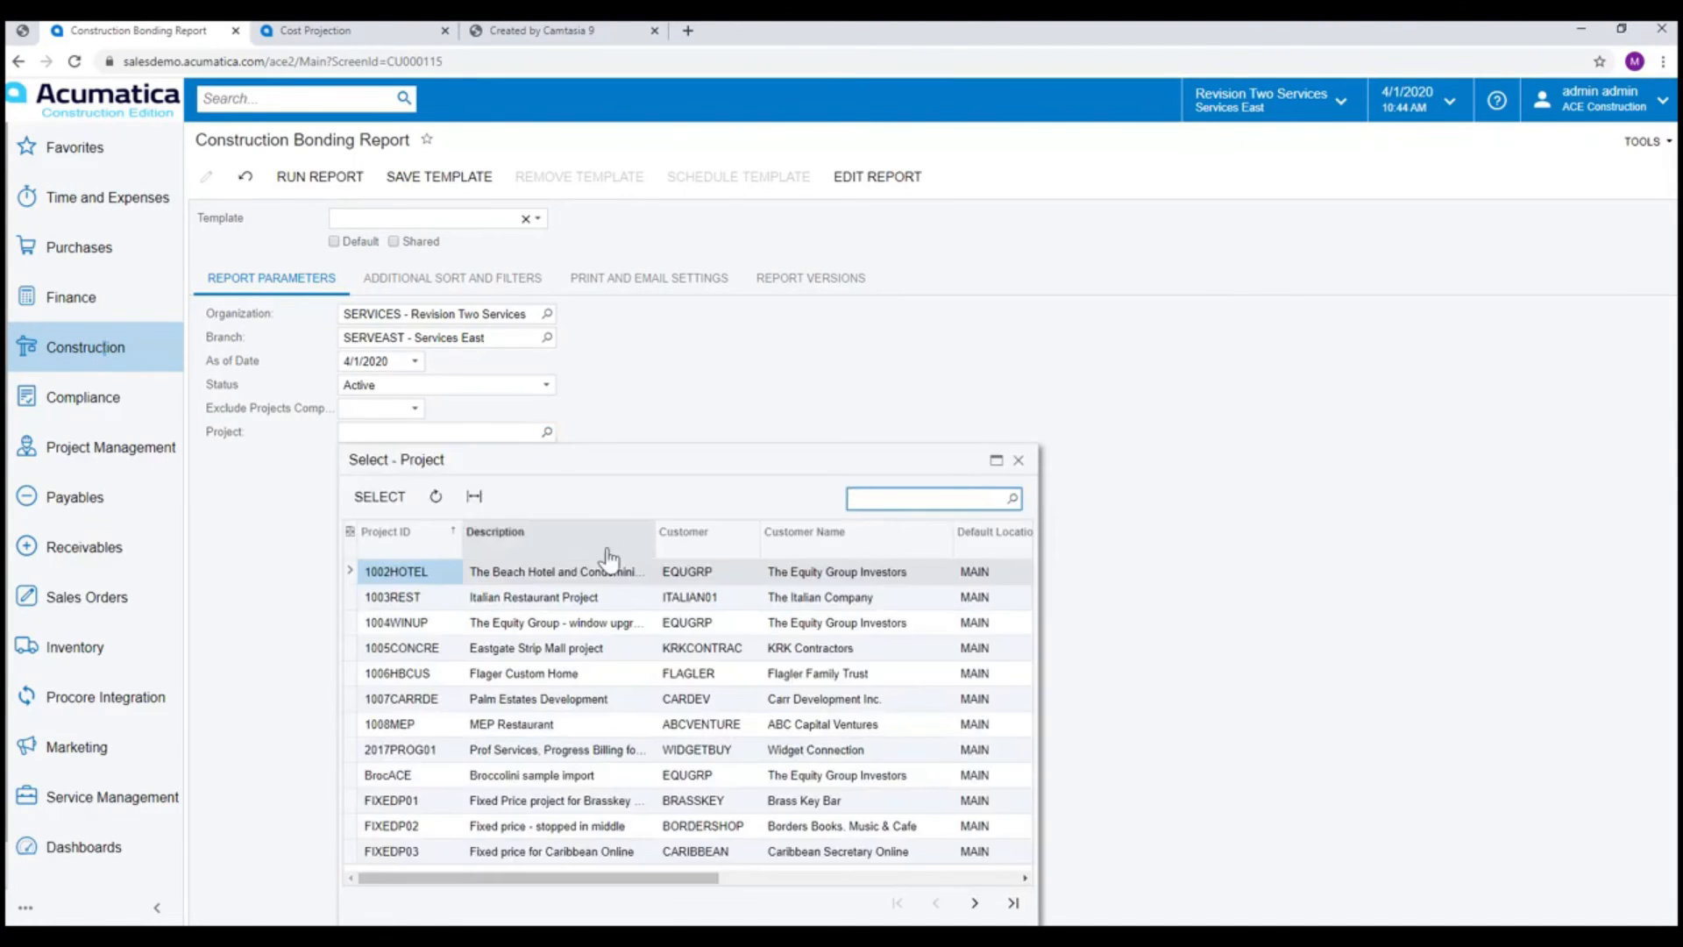
double_click(567, 651)
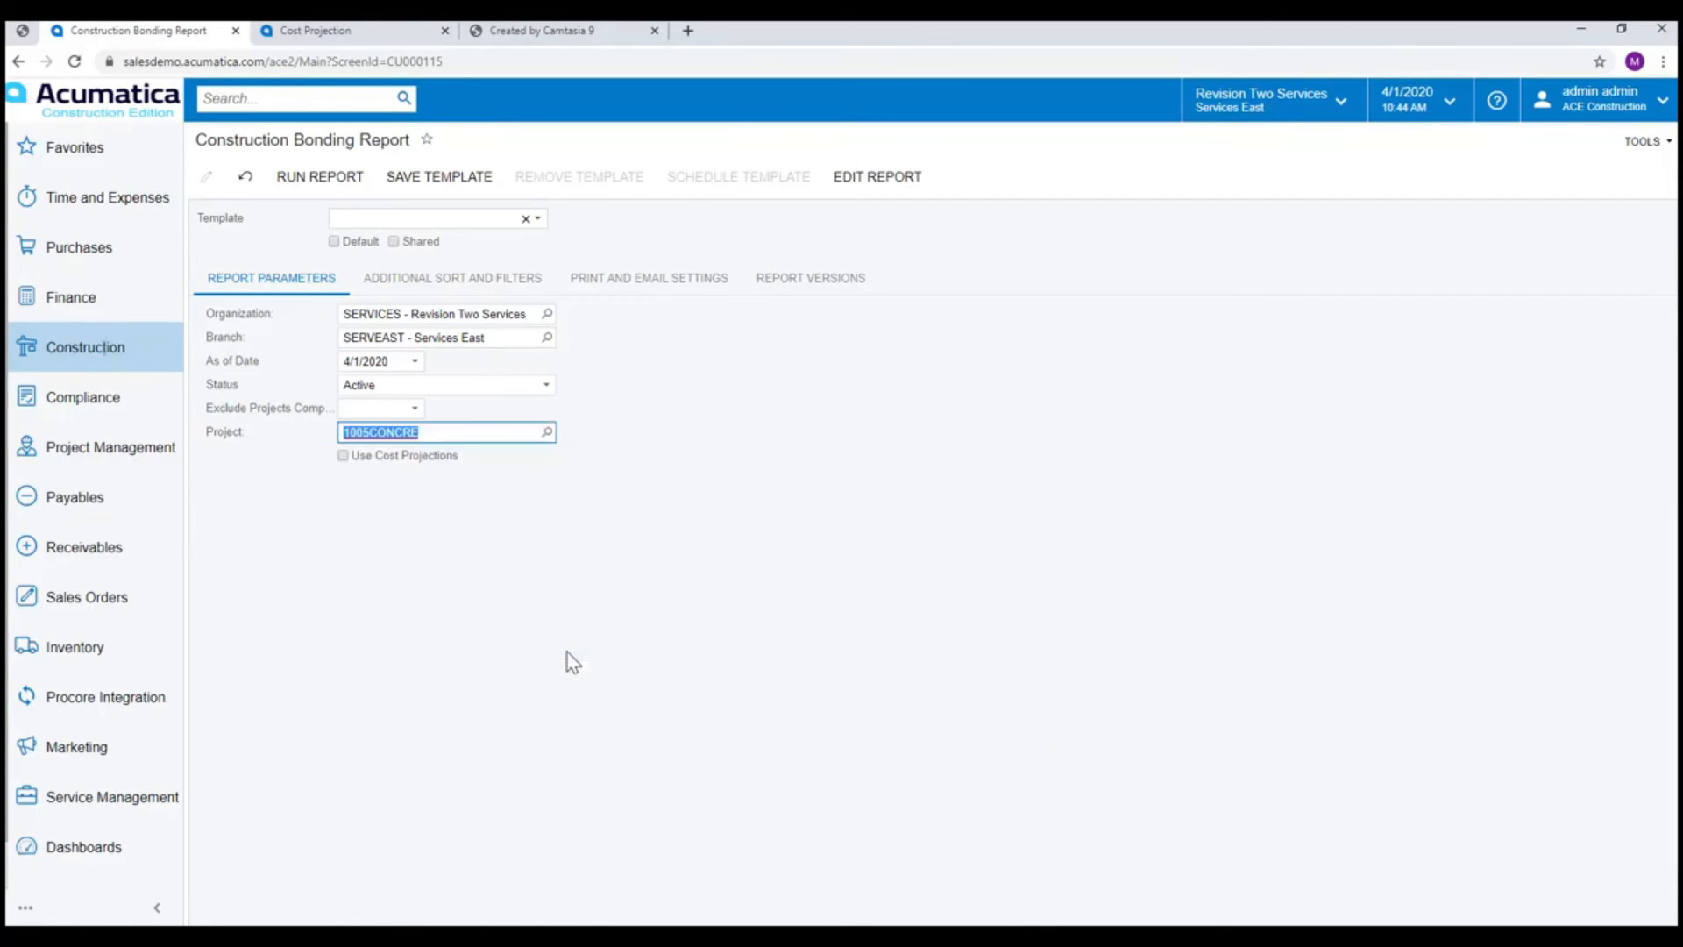
click(343, 455)
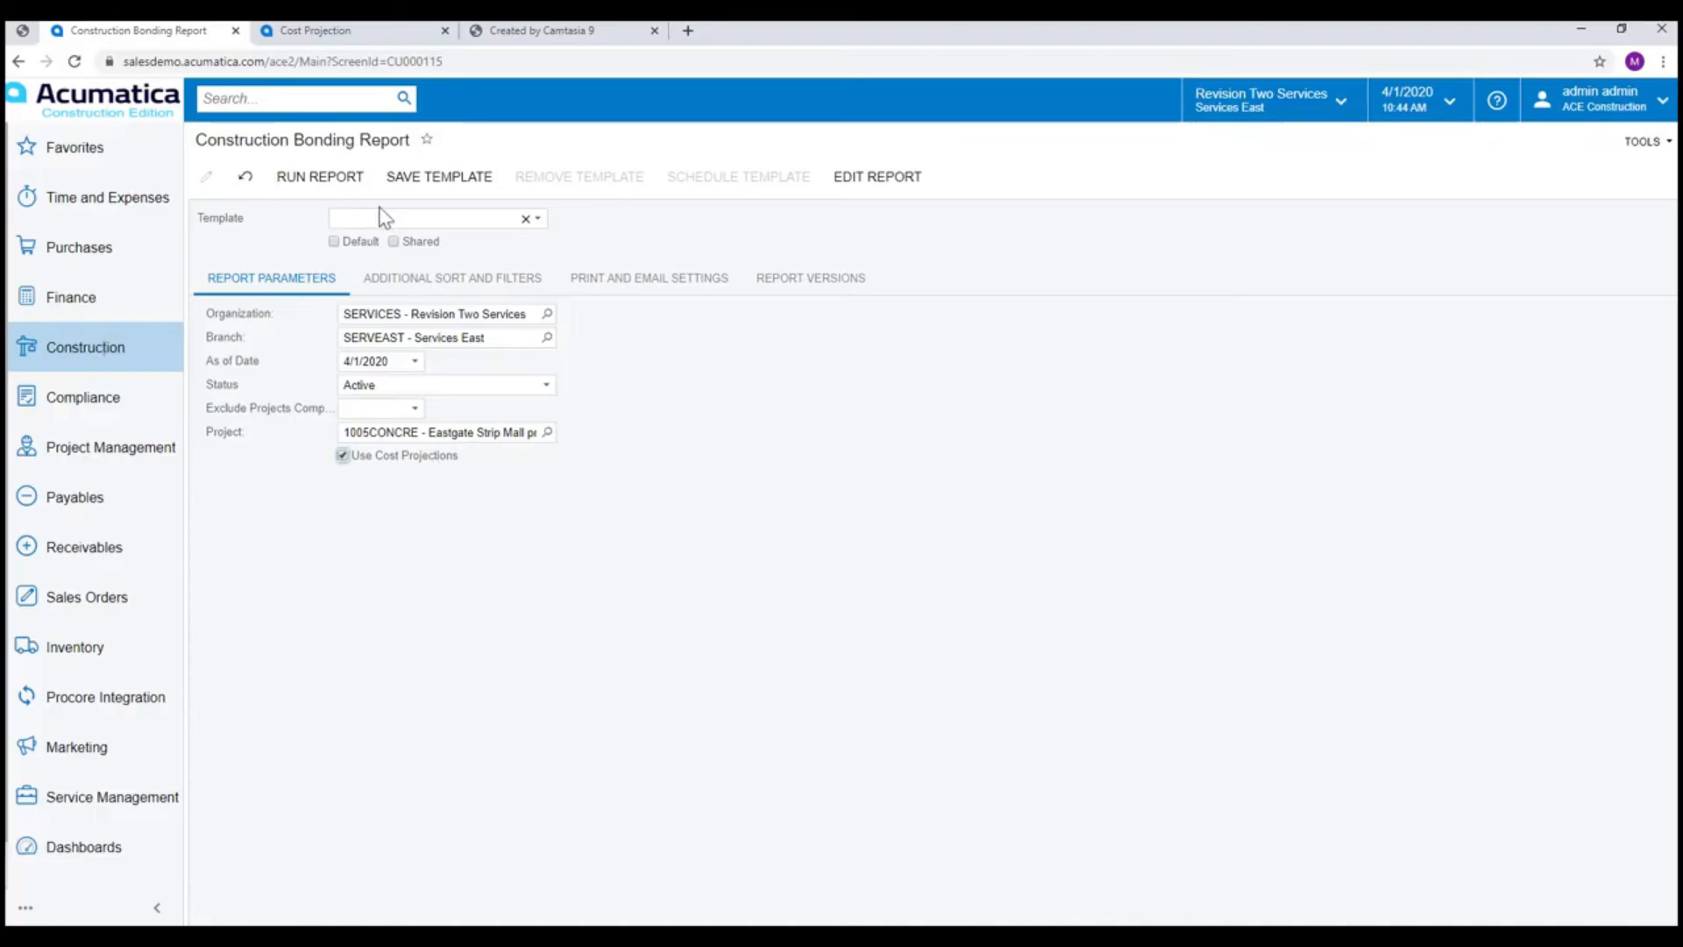
click(334, 180)
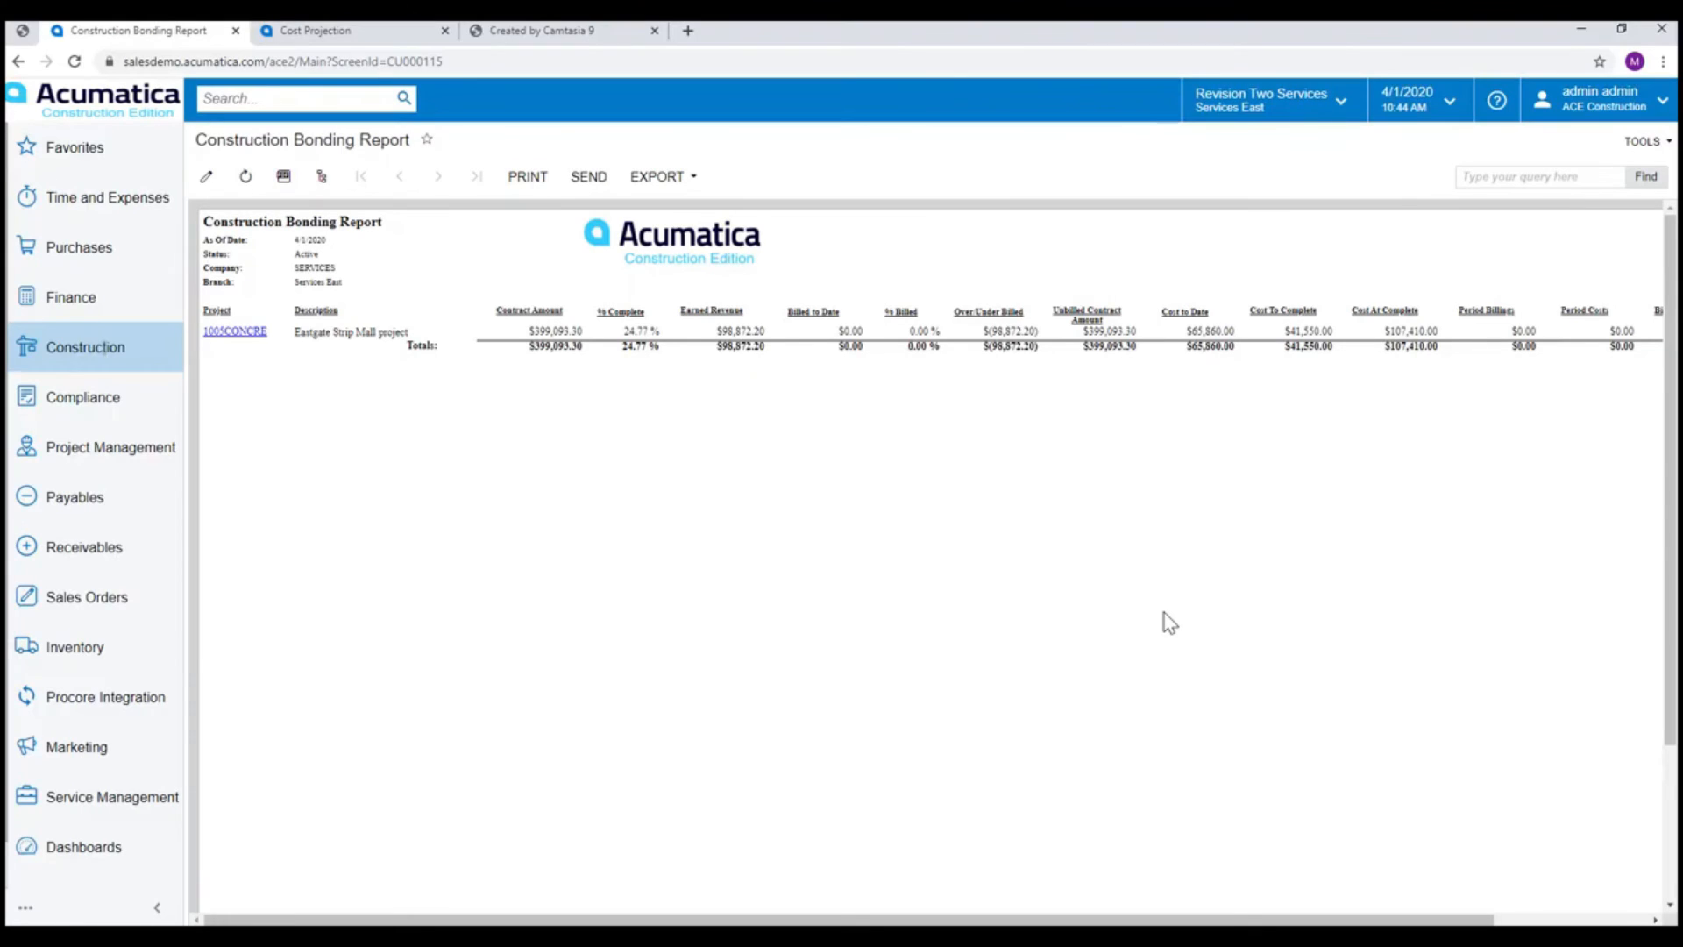
Enlarge the page to 125% and examine the bonding report's Cost To Complete and Cost At Complete columns.
key(ctrl+plus)
key(ctrl+plus)
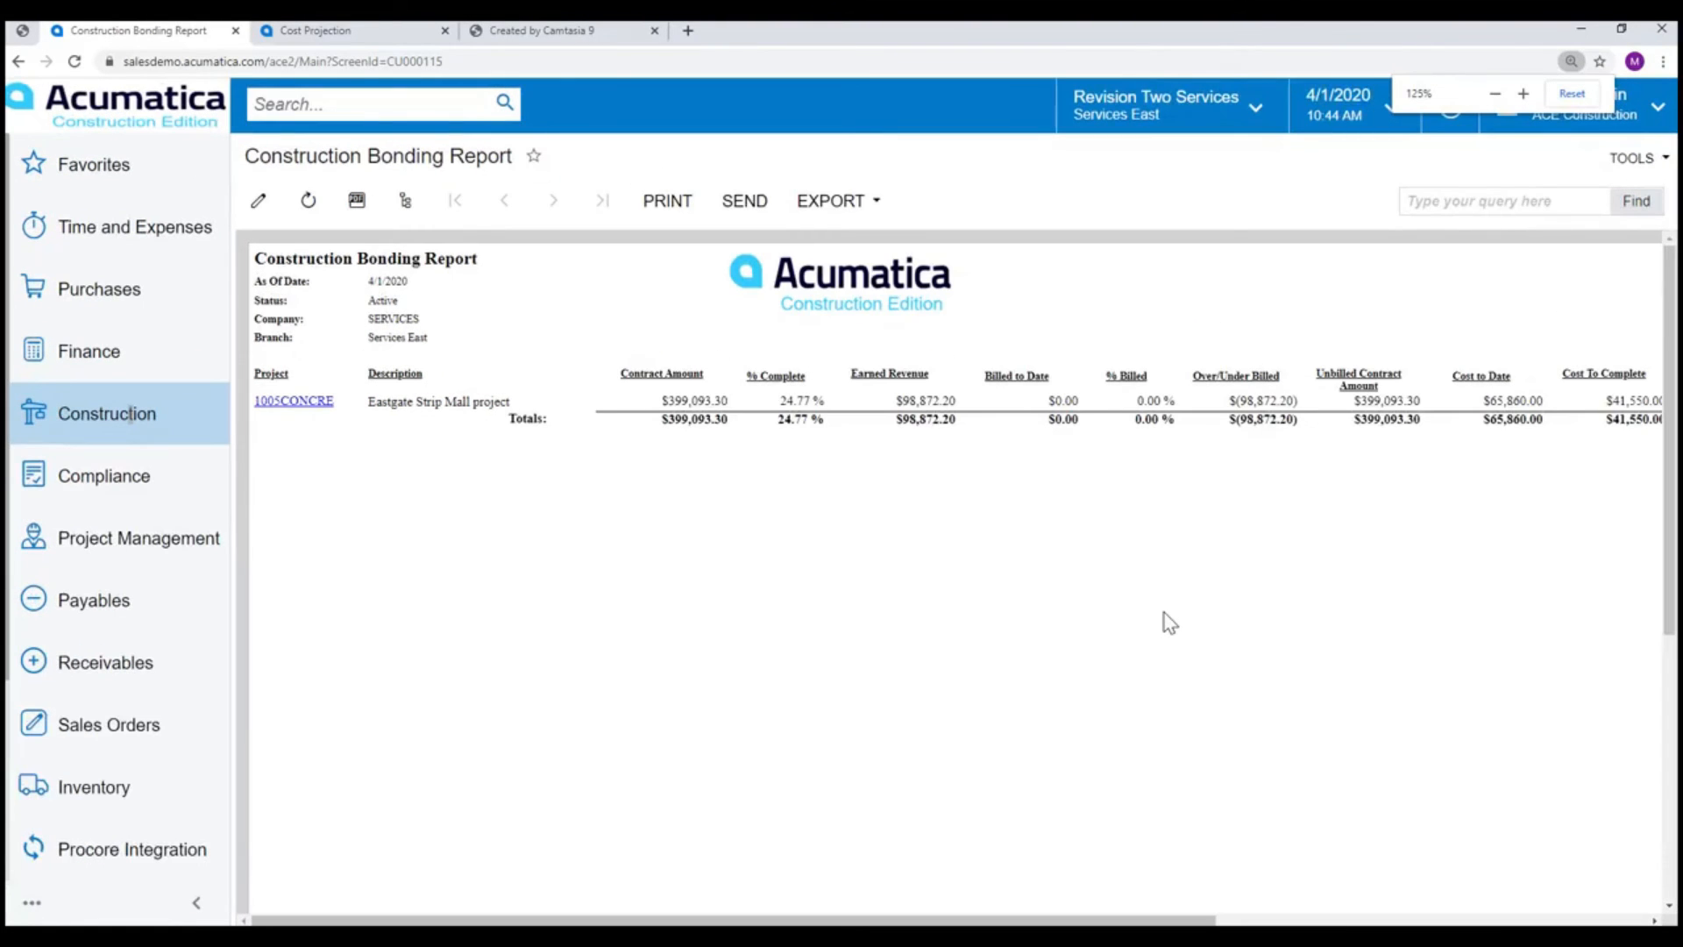
drag(1221, 920, 1410, 921)
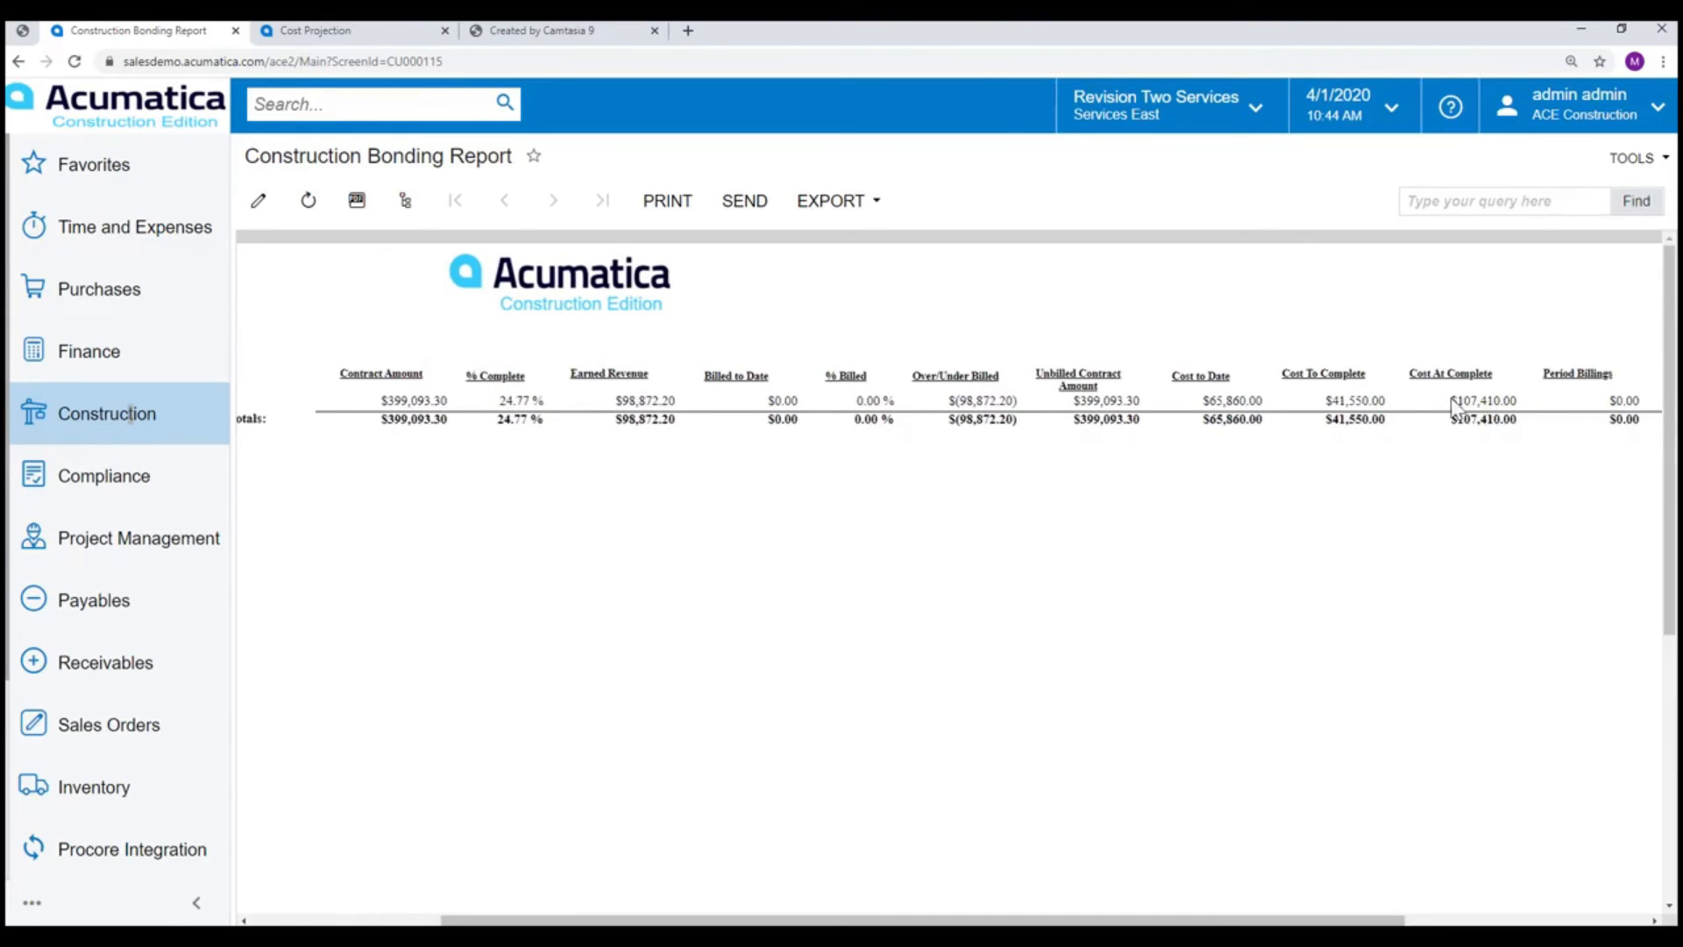